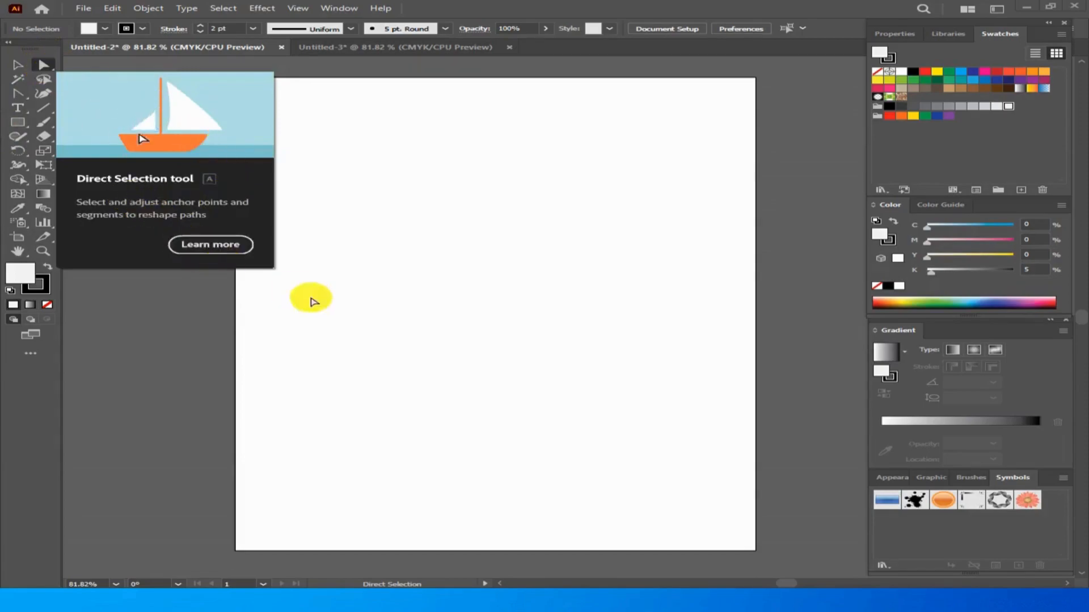
- Draw a horizontal line across the upper part of the artboard and set its stroke weight to 6 pt
click(740, 578)
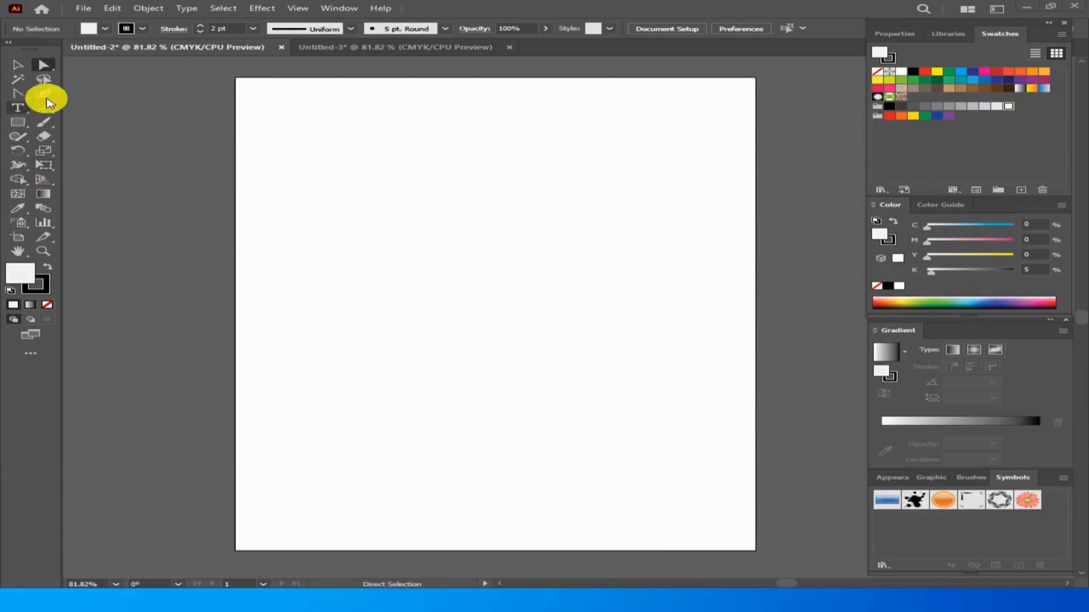
click(20, 125)
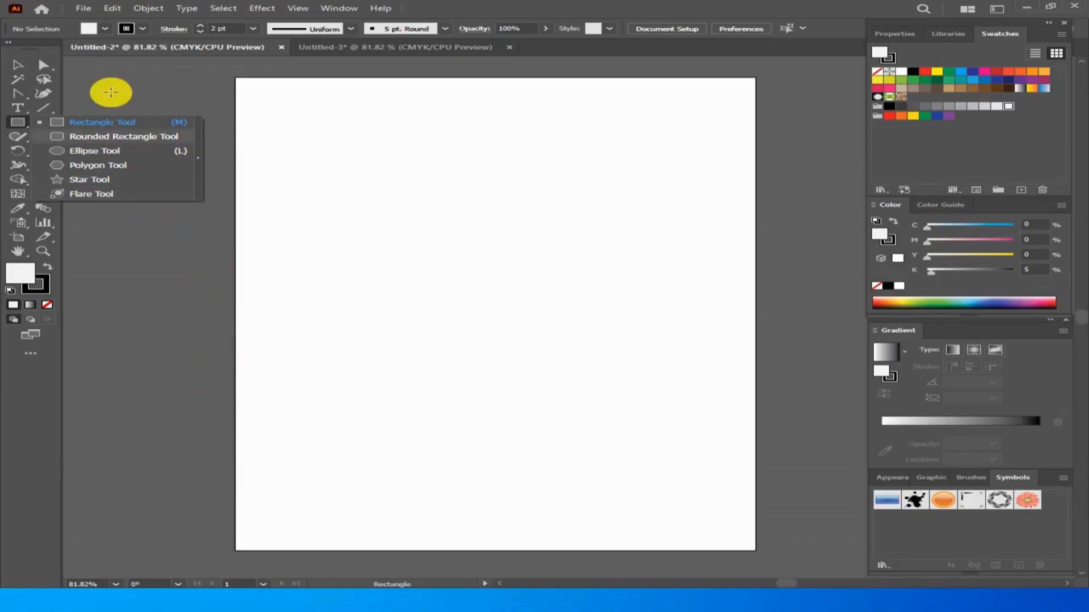
click(43, 108)
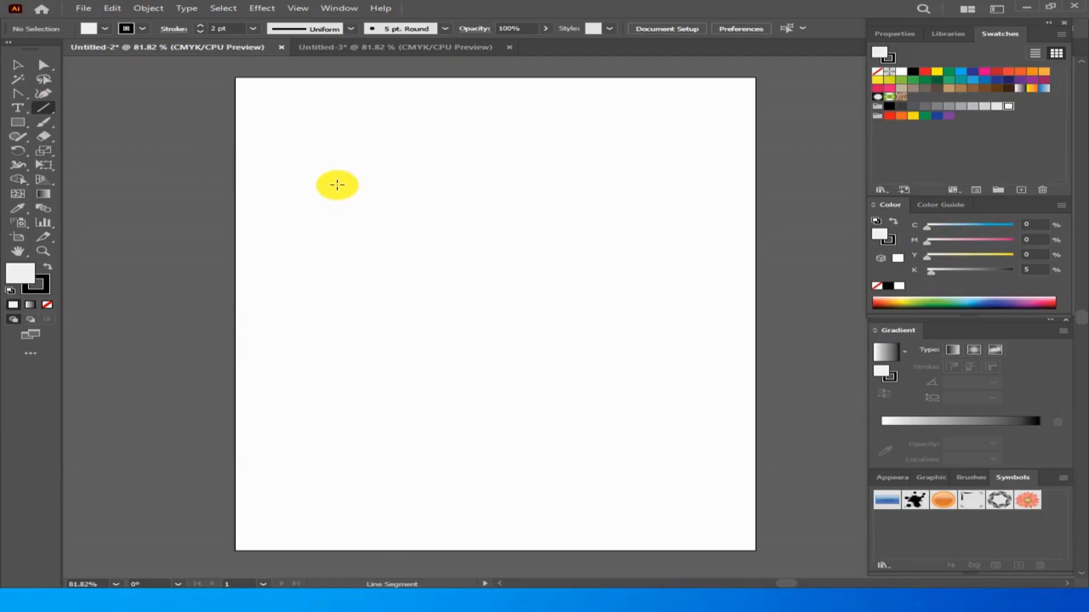
drag(337, 185, 575, 185)
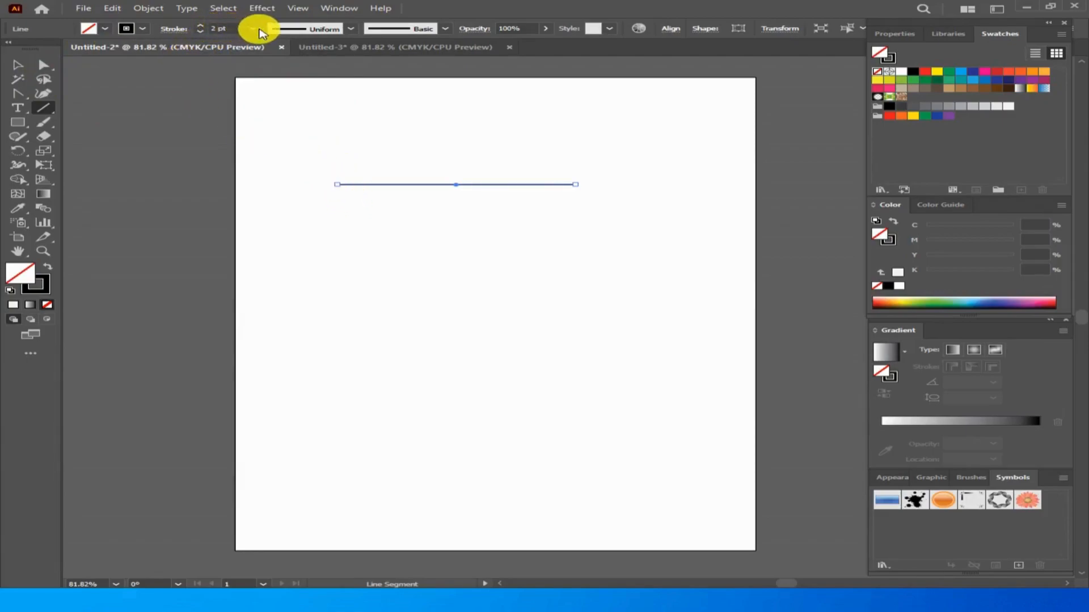
click(253, 28)
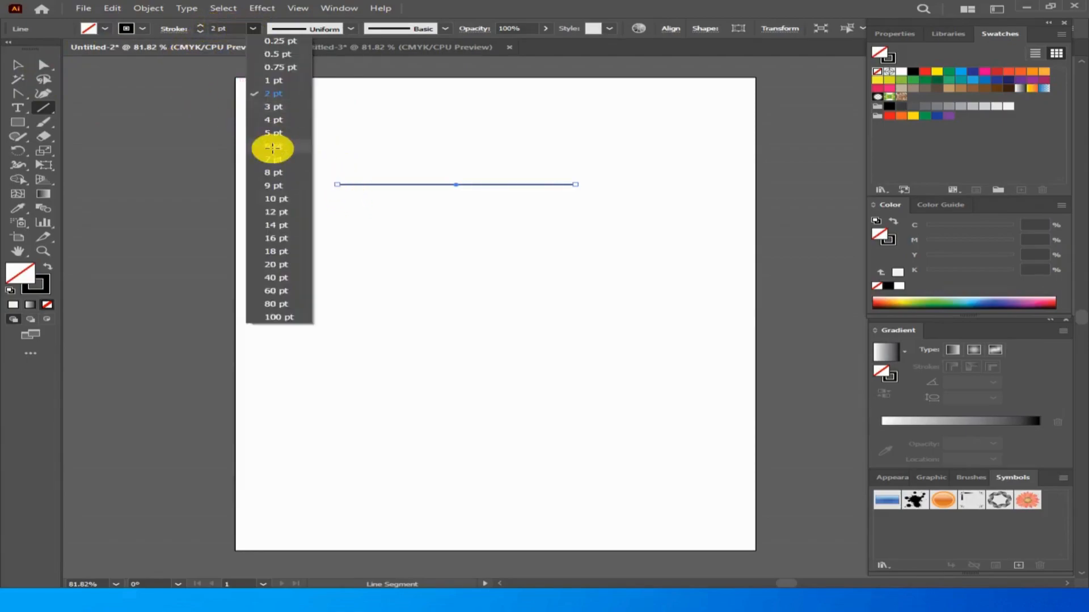
click(272, 146)
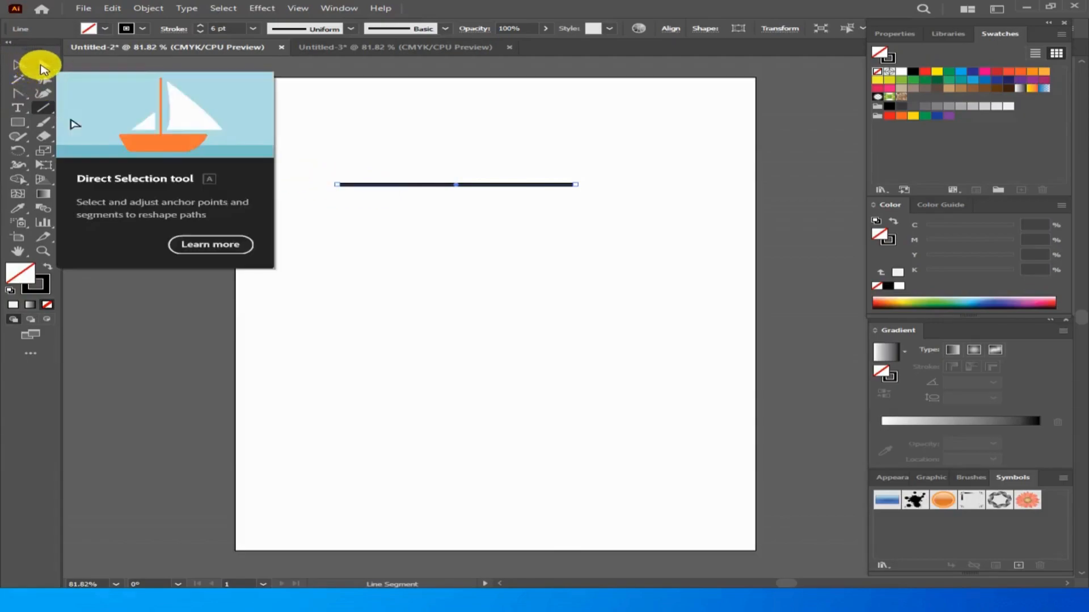
- Draw a rectangle about 322 pt wide below the line and round all its corners to a radius of about 129.5 pt
drag(17, 125, 63, 124)
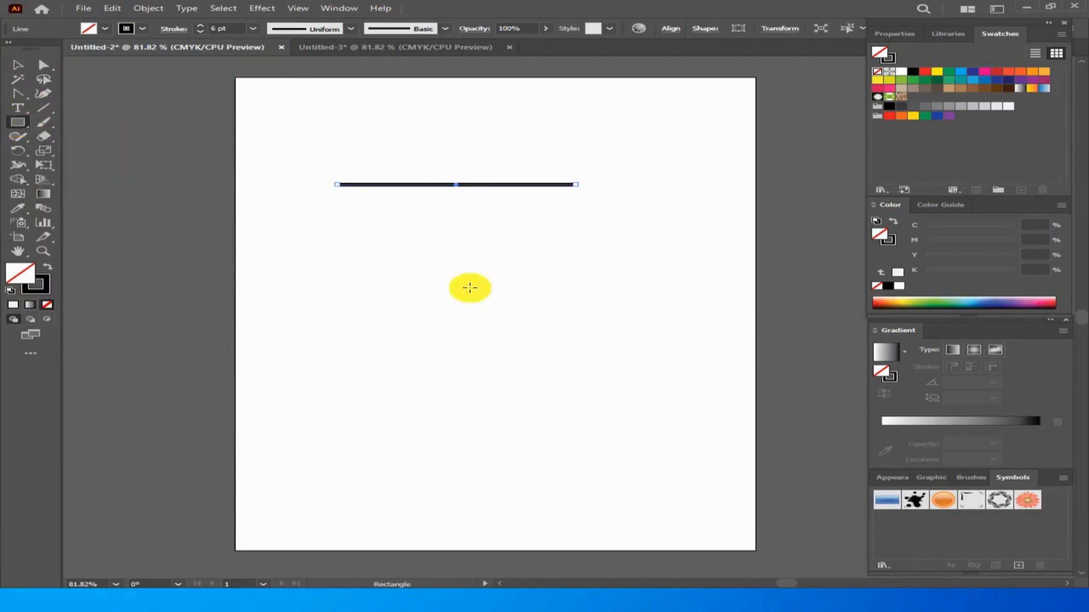
mouse_move(330, 239)
mouse_down()
mouse_move(603, 381)
mouse_move(603, 394)
mouse_up()
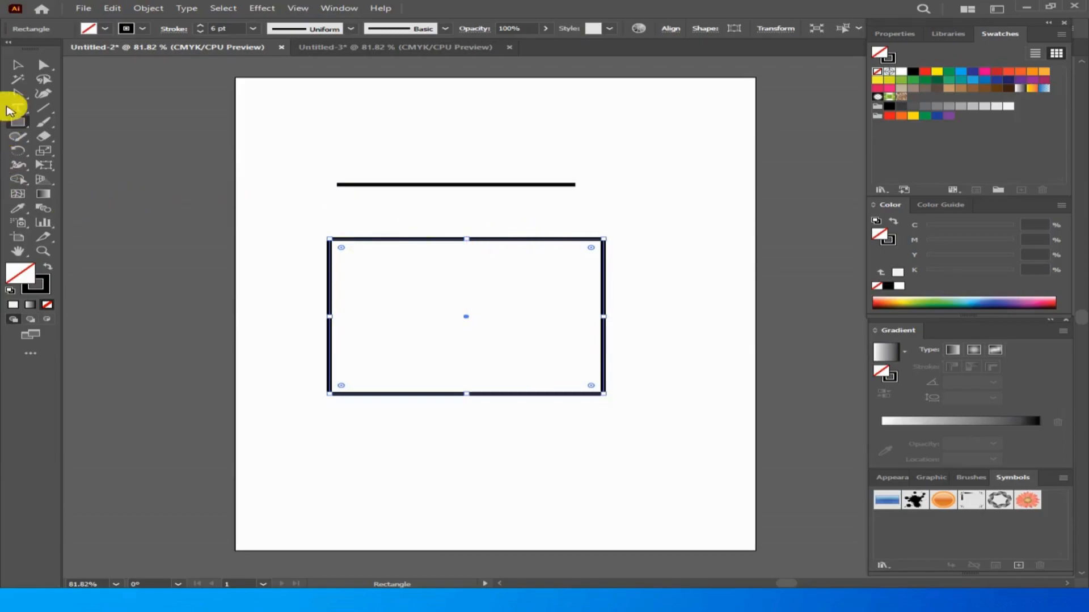
click(42, 64)
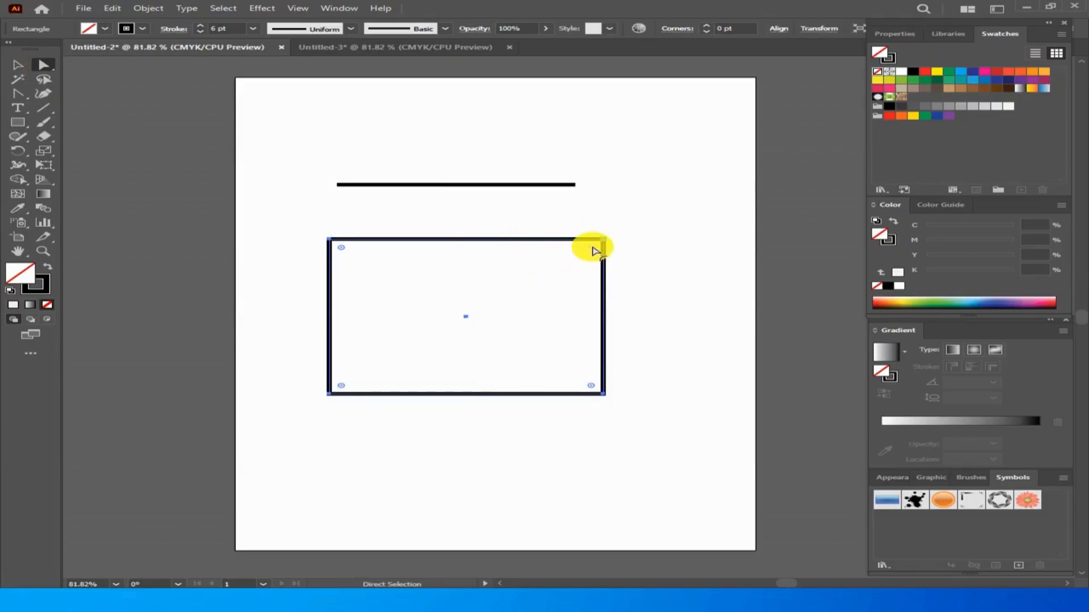
drag(591, 249, 456, 312)
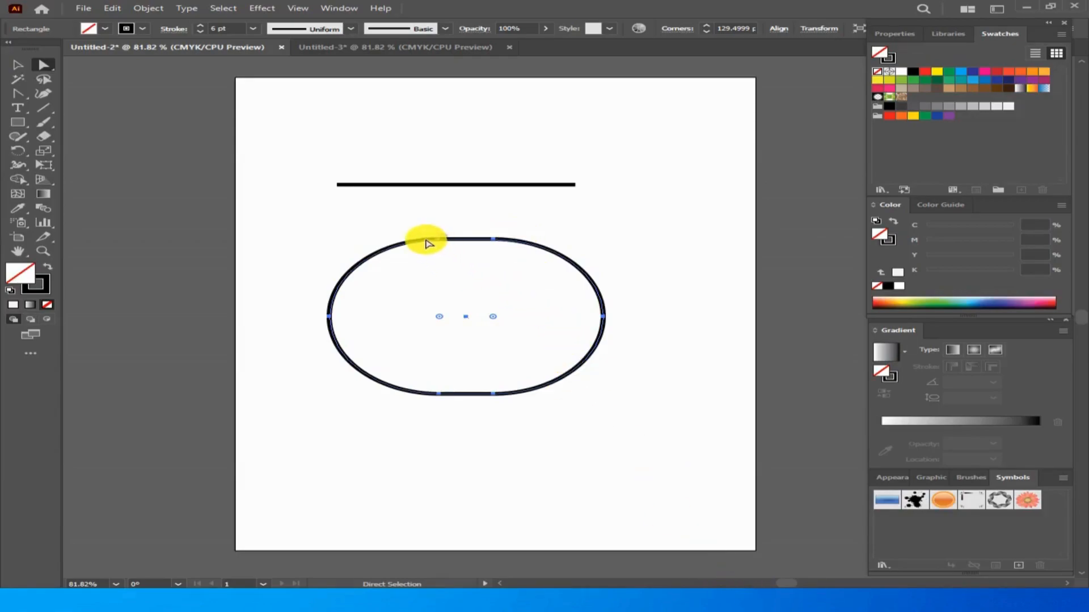
- Set the rounded shape's stroke weight to 3 pt and pull its upper-right curve handle outward to form a bulge
click(253, 28)
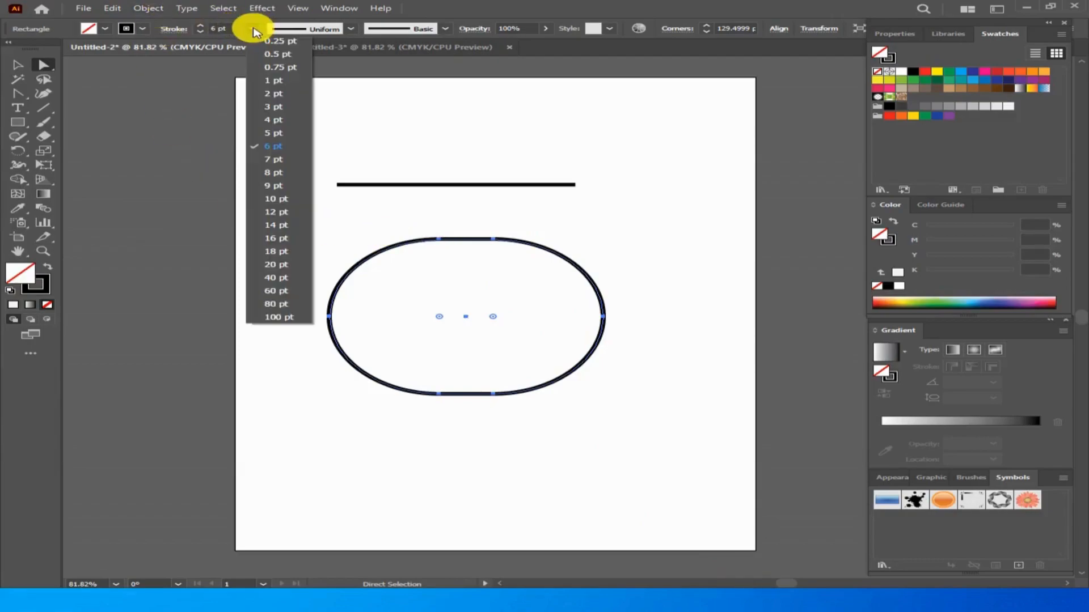
click(275, 107)
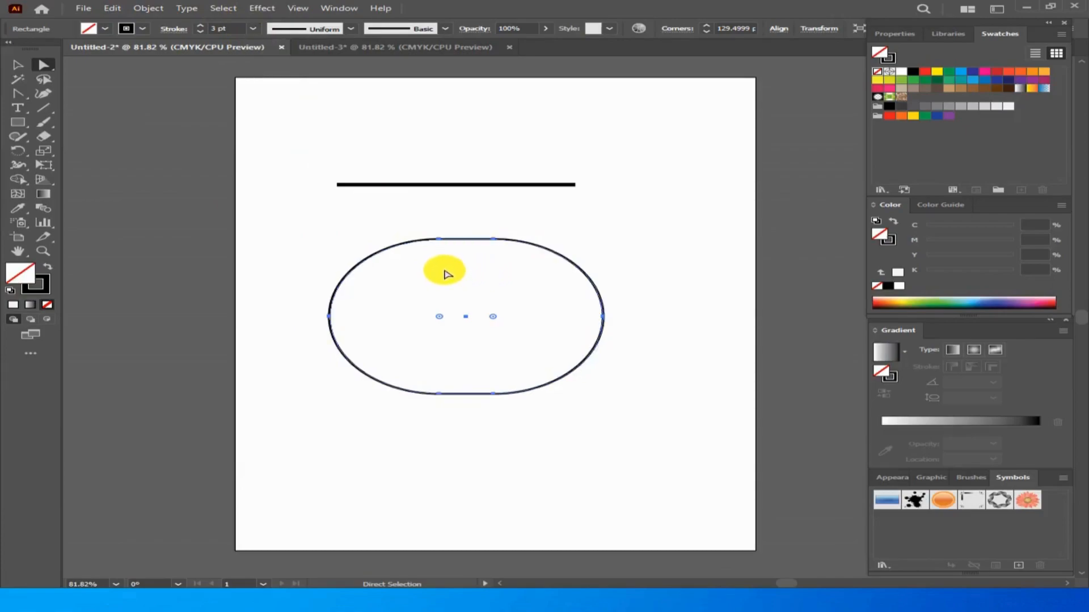
drag(429, 278, 572, 231)
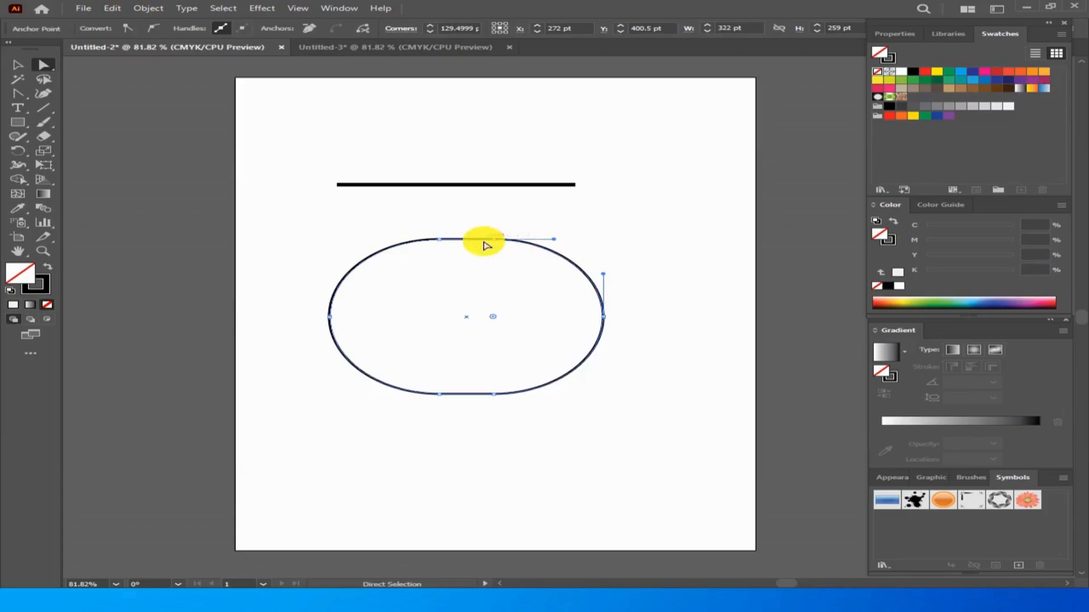
drag(556, 244, 688, 143)
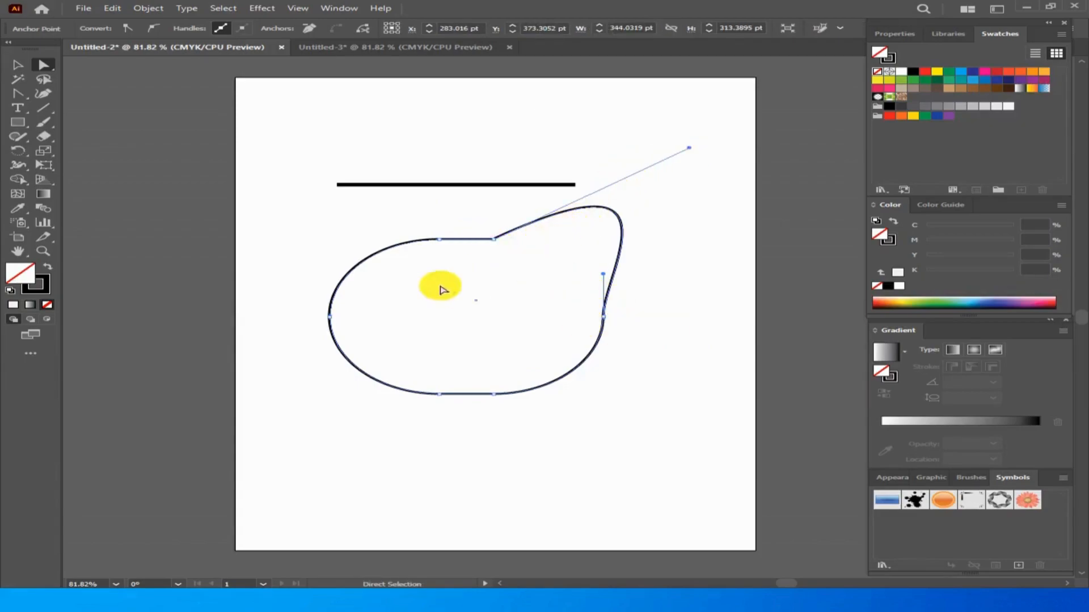
- Reshape the rounded shape's left curve with its direction handles and move its right and bottom anchor points inward
click(327, 310)
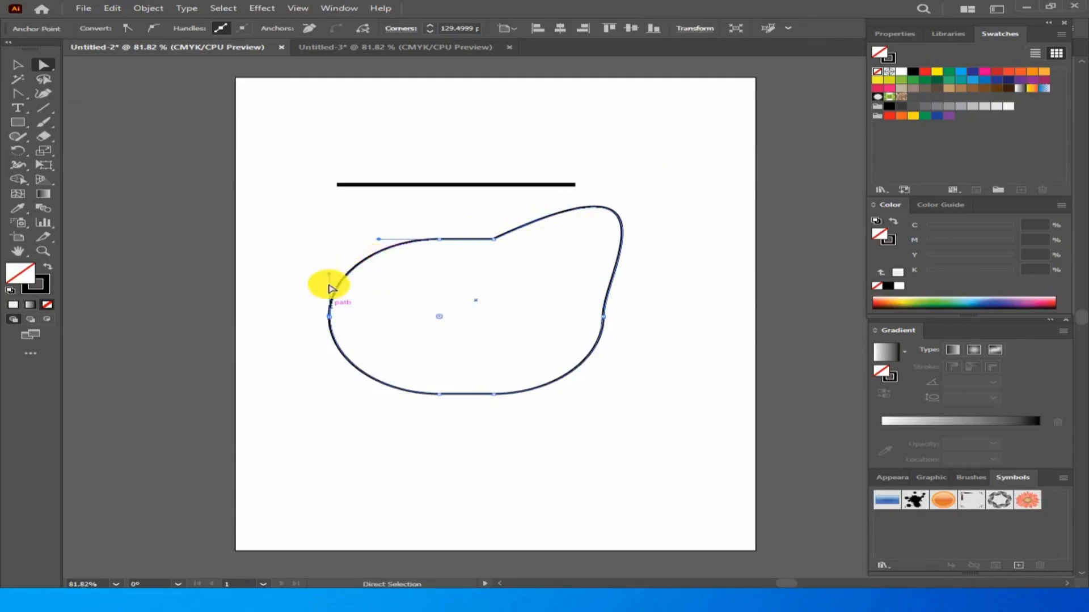
drag(330, 274, 292, 345)
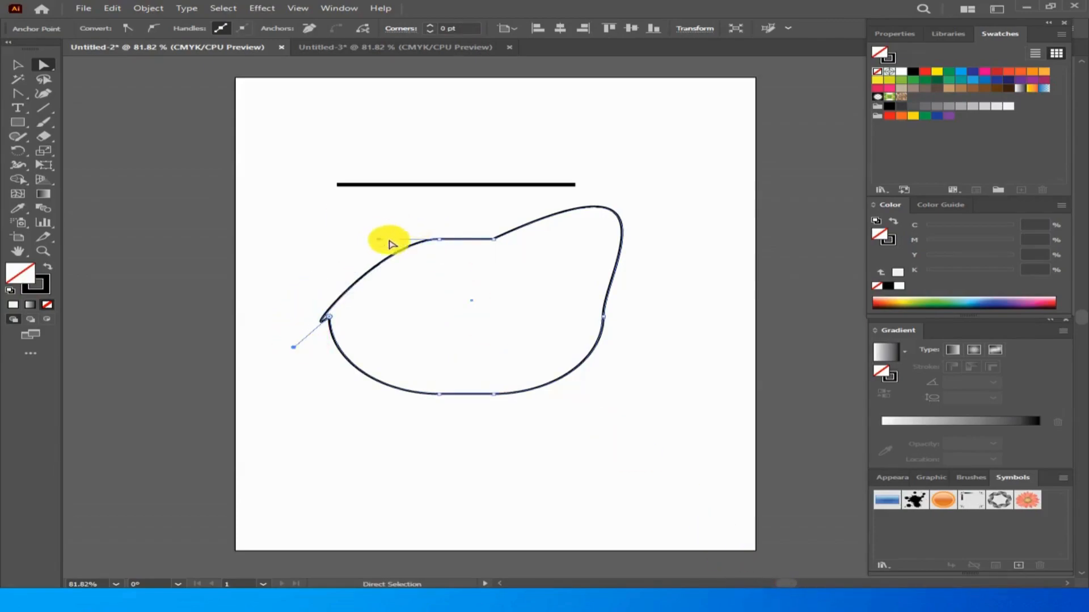
drag(380, 243, 417, 279)
drag(476, 332, 512, 358)
drag(606, 324, 506, 296)
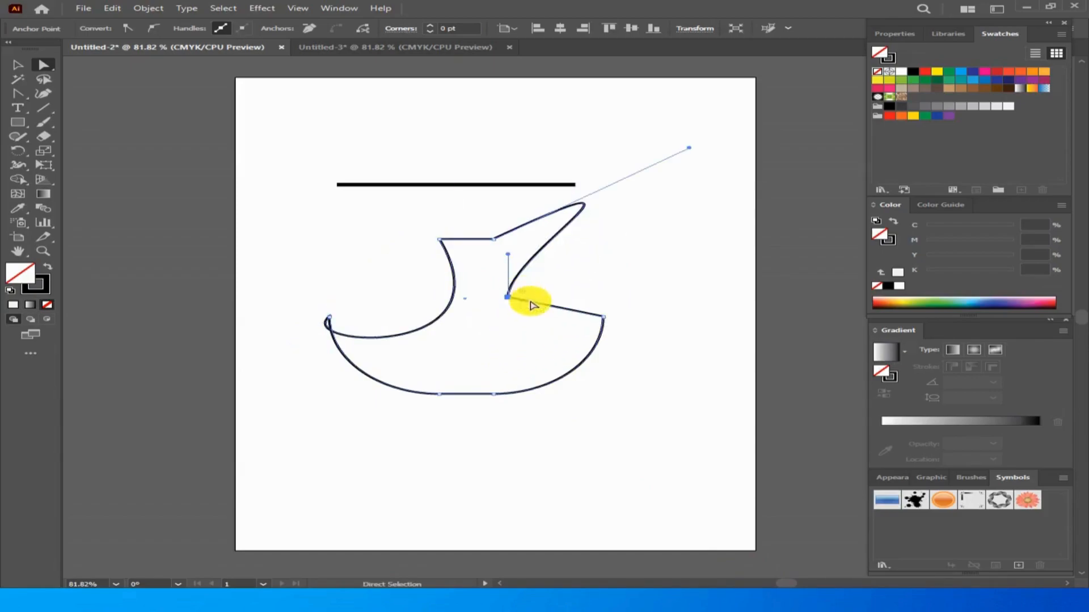
drag(494, 401, 486, 306)
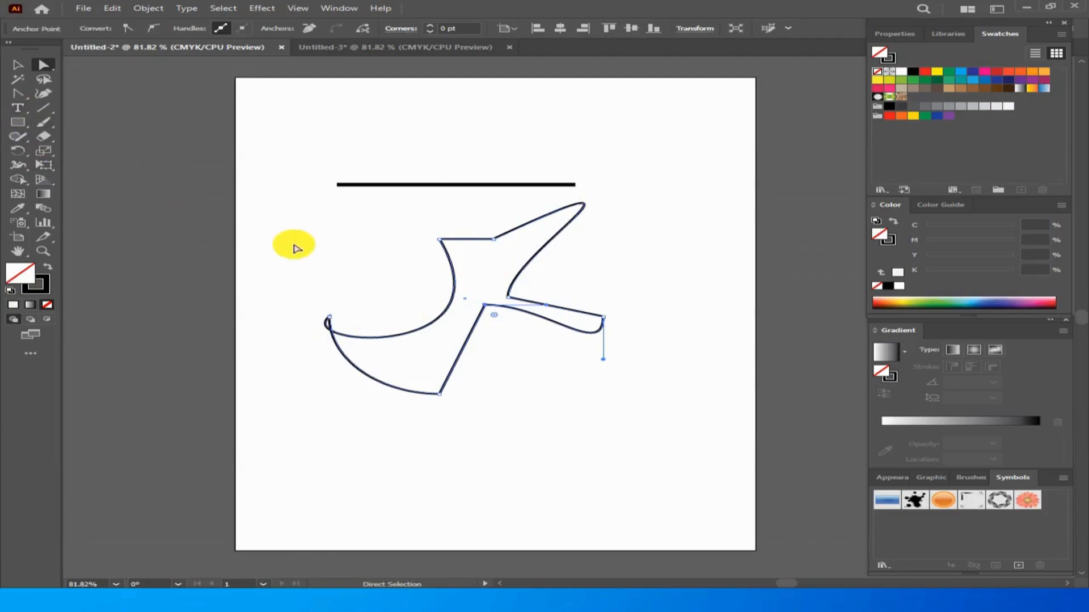
- Delete the distorted shape and the horizontal line to clear the artboard
key(Delete)
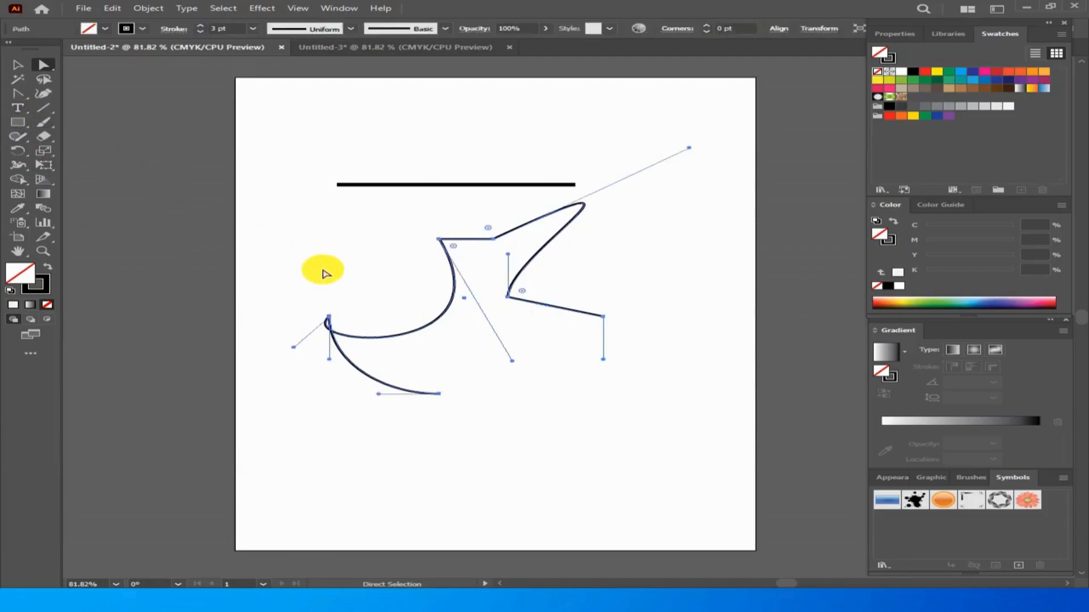
drag(301, 195, 647, 433)
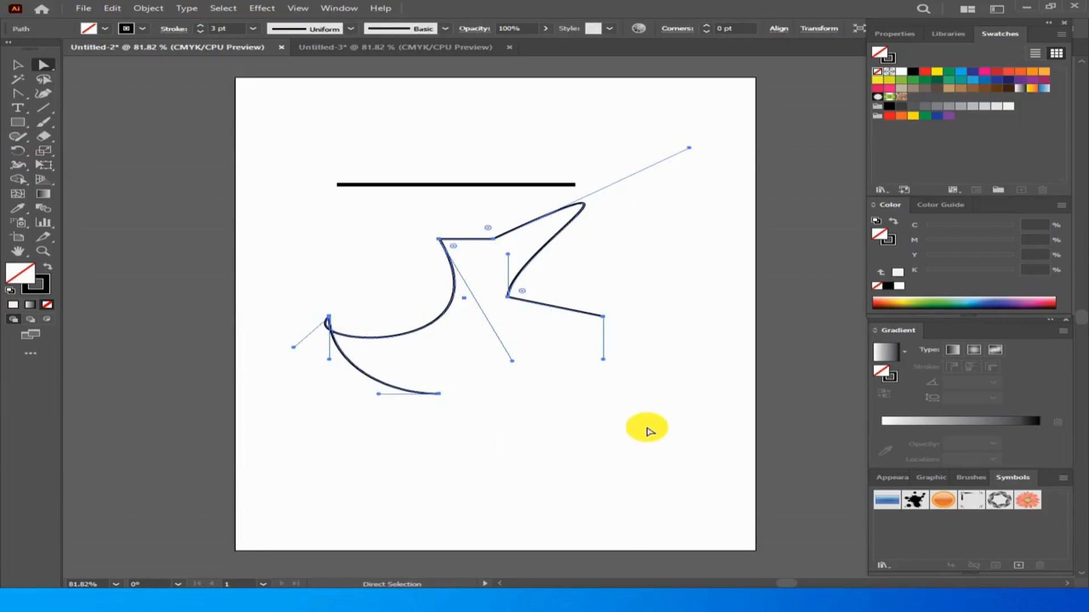
key(Delete)
drag(298, 131, 688, 324)
key(Delete)
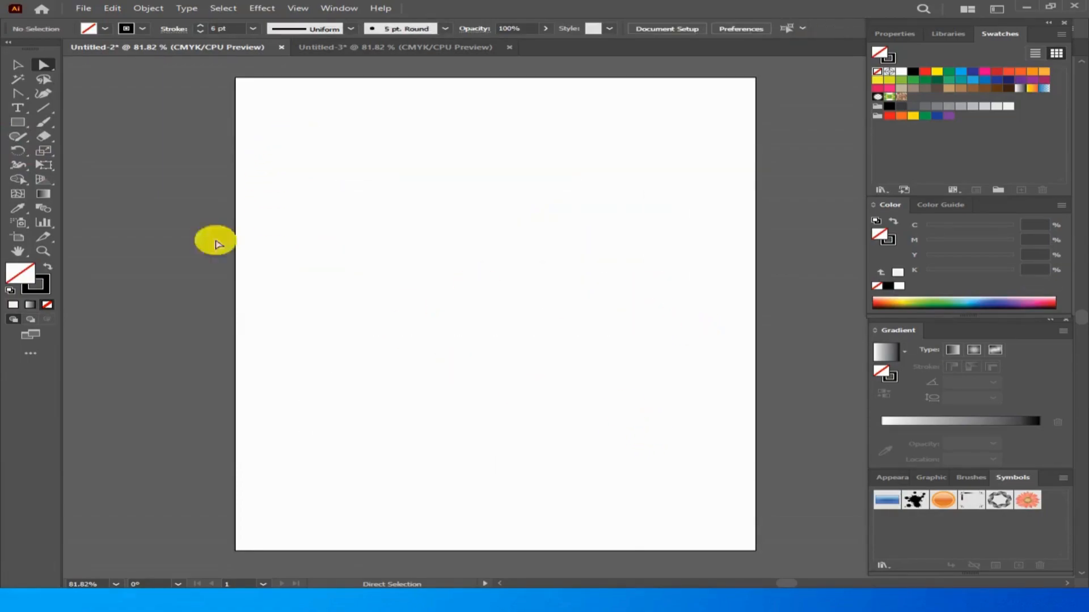
- Draw an unfilled ellipse about 239 pt wide in the upper middle of the artboard
click(20, 124)
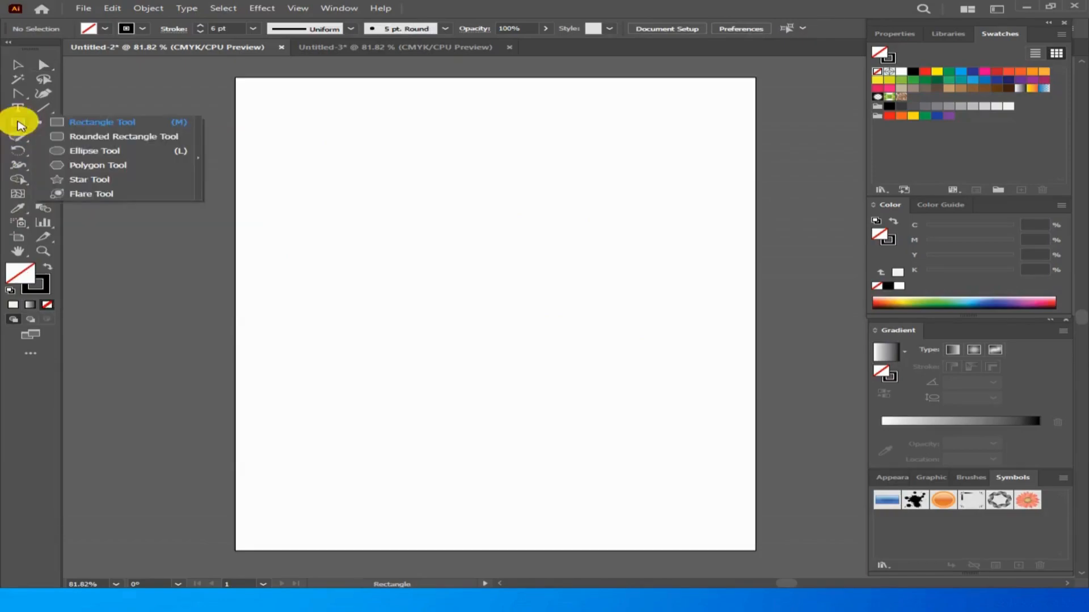
click(55, 150)
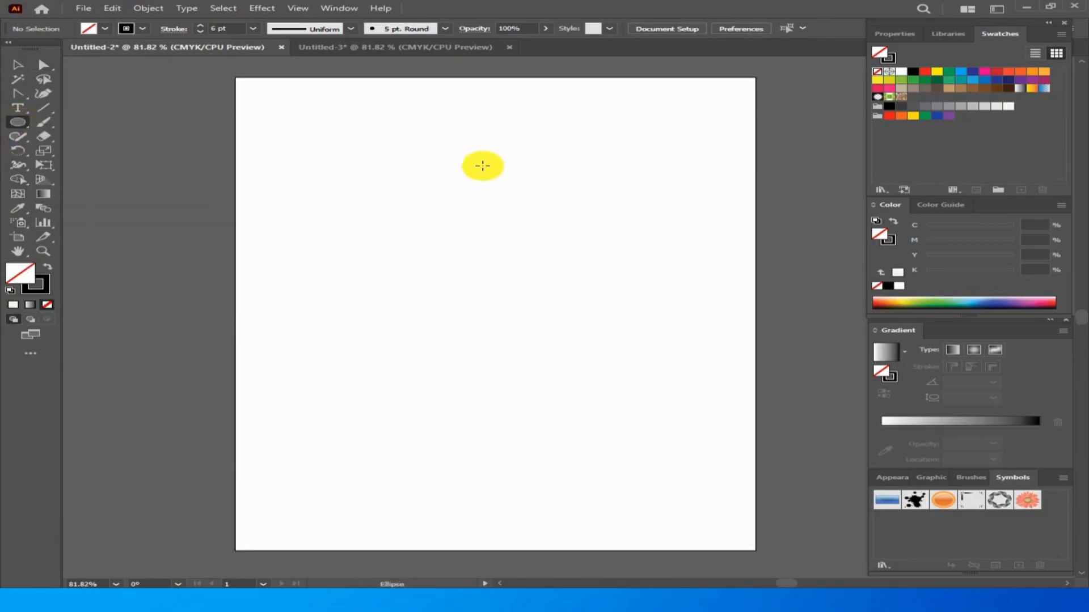
drag(420, 187, 564, 316)
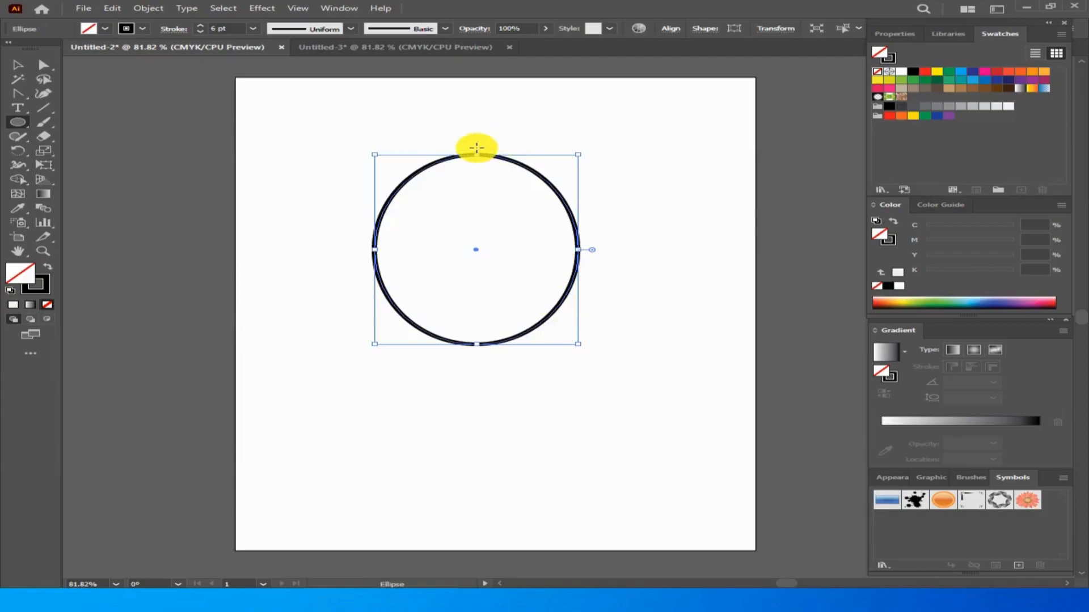
- Select the ellipse's top anchor point with Direct Selection, try tilting its direction handle, and undo the distortion
click(43, 64)
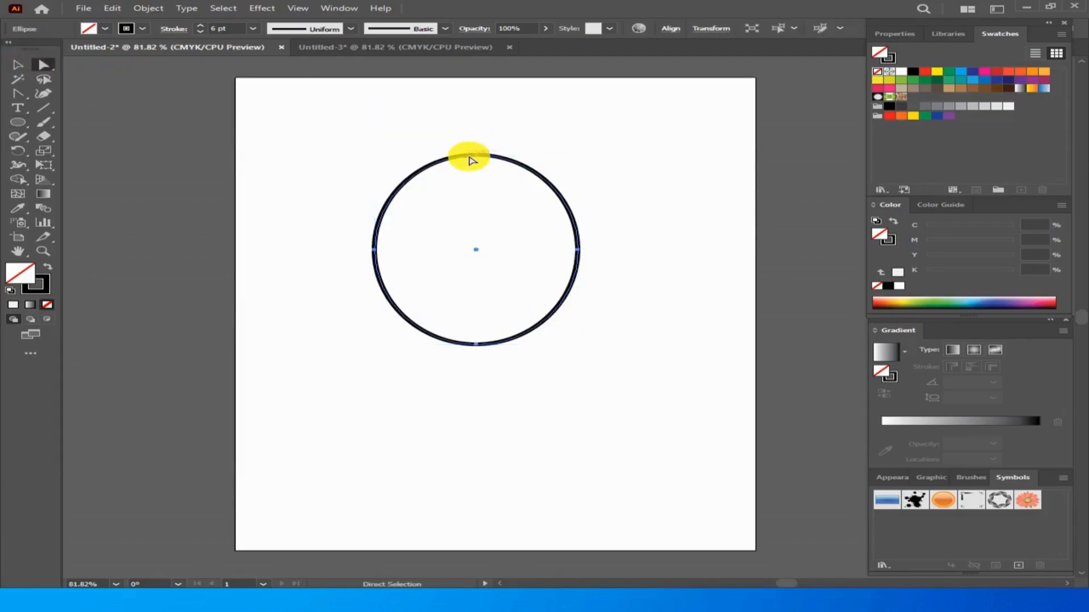
click(477, 156)
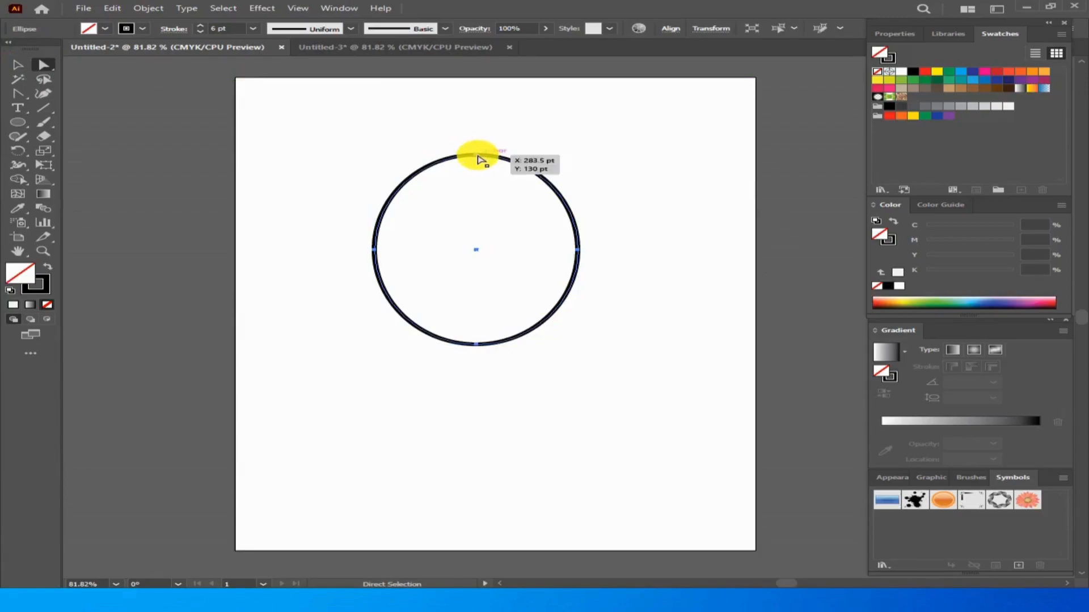
click(477, 158)
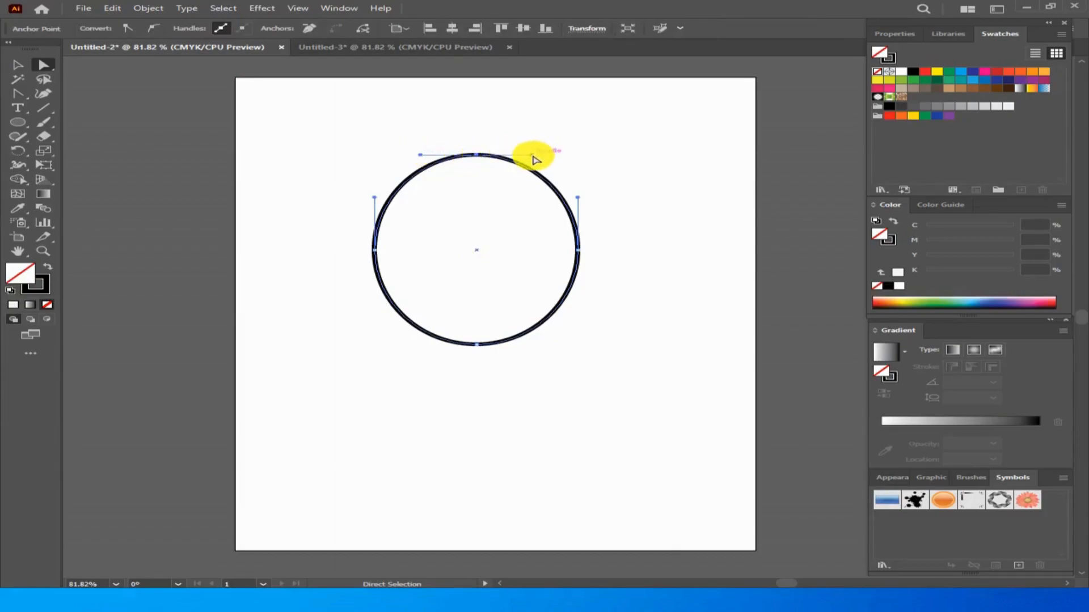
drag(531, 154, 454, 103)
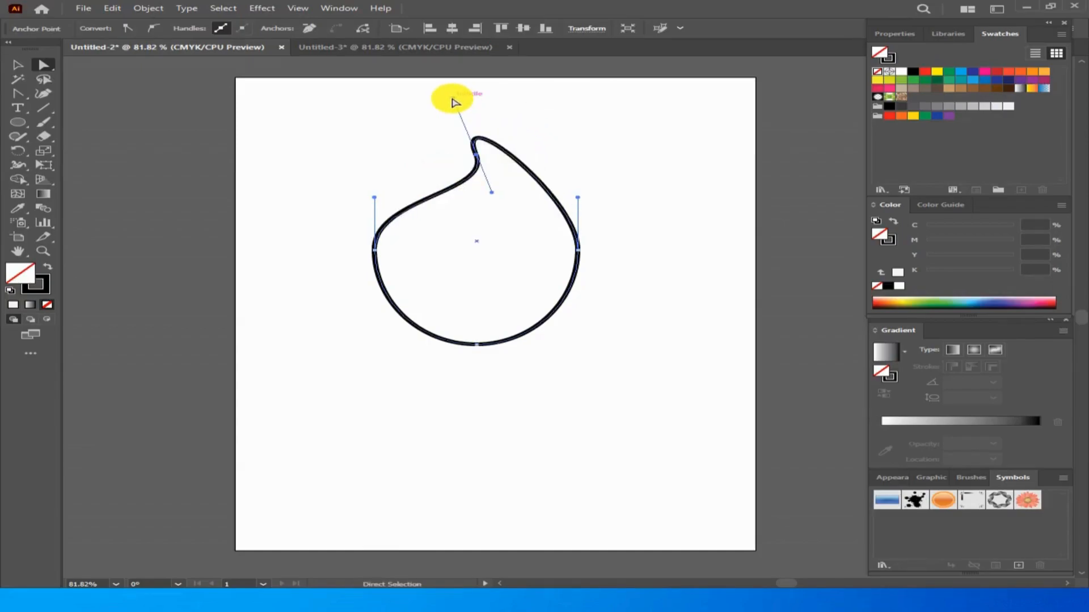
key(ctrl+z)
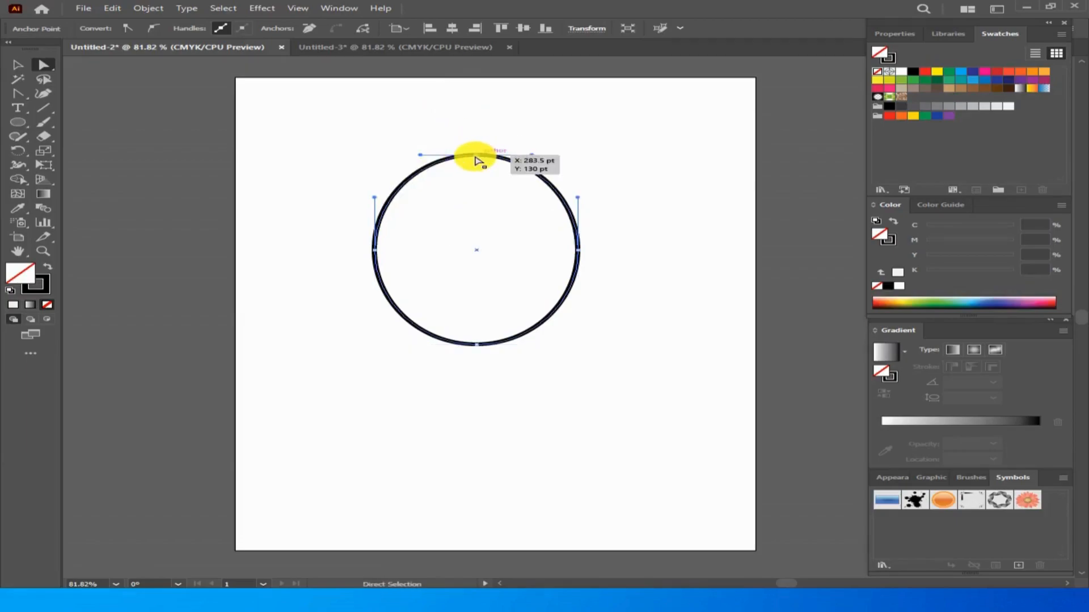
- Convert the ellipse's top anchor point to a corner and move it straight up to form a teardrop
click(126, 30)
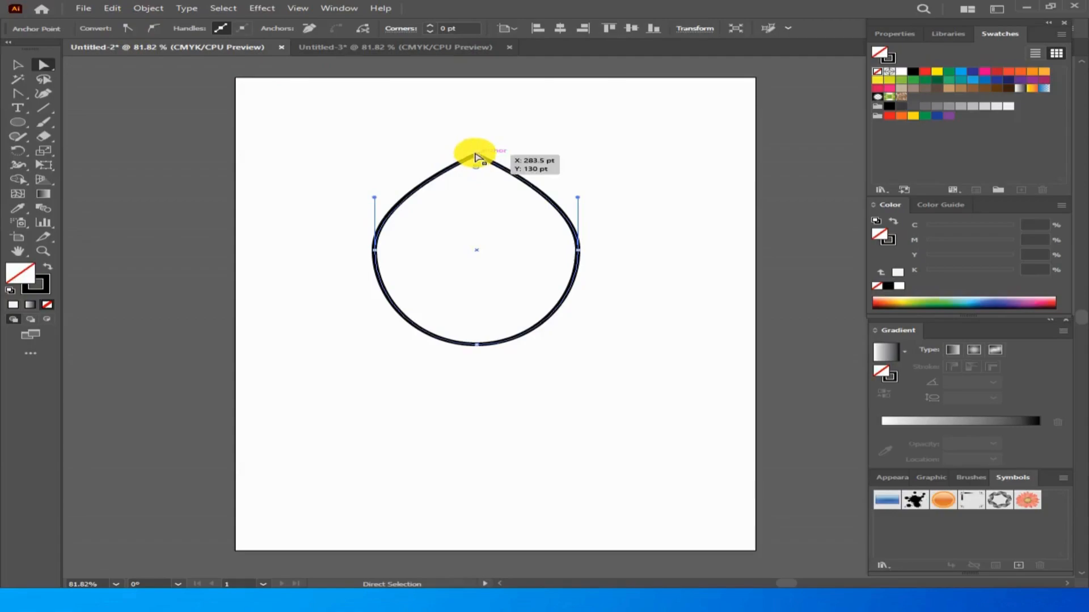
drag(475, 157, 476, 89)
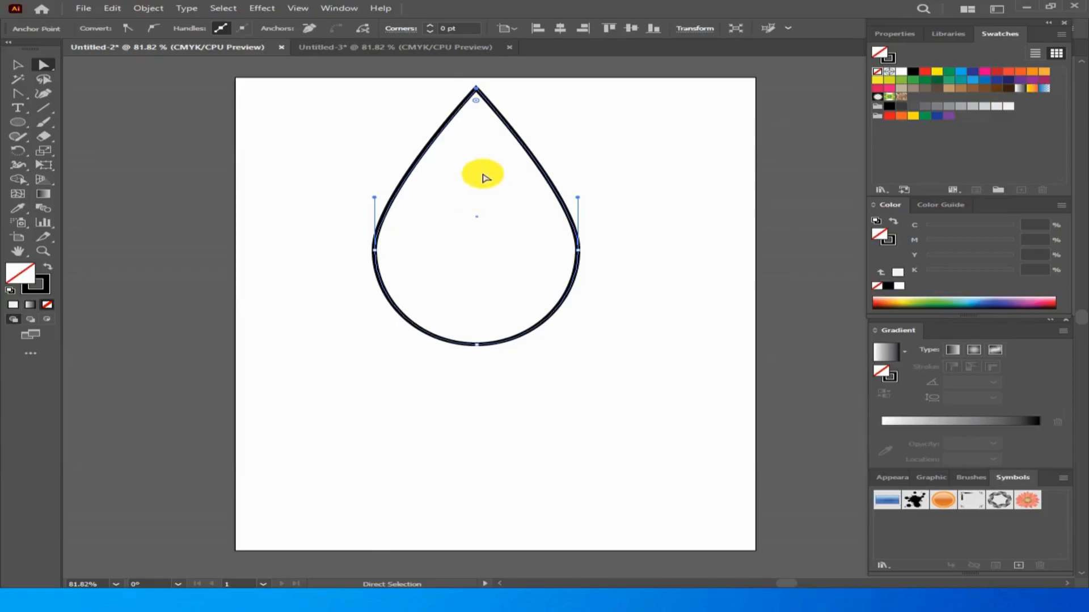
drag(484, 161, 400, 166)
- Move the whole teardrop to the upper-left area of the artboard and deselect it
click(17, 65)
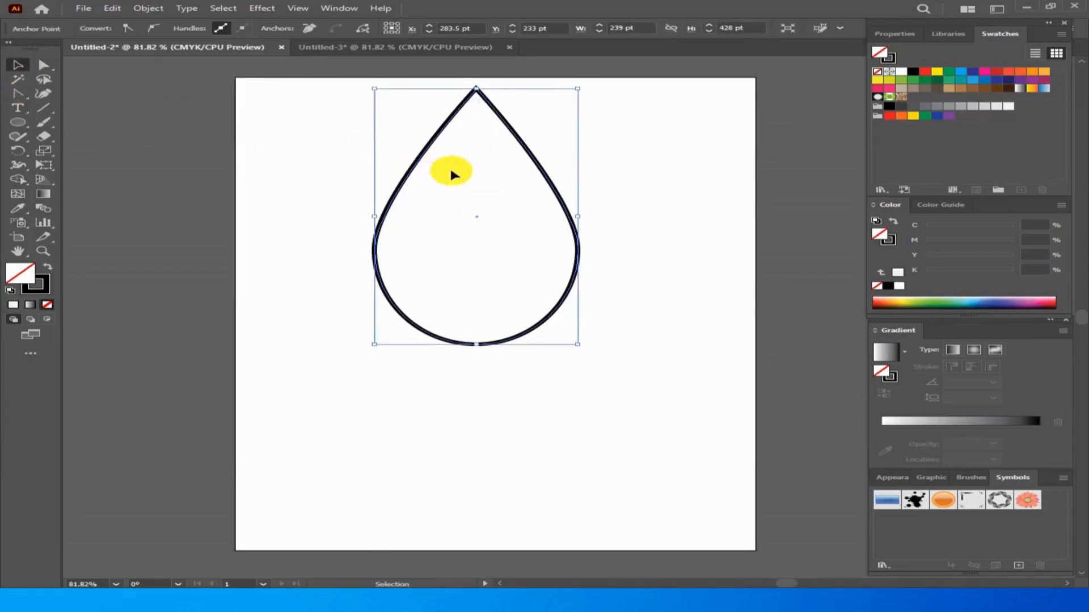
click(424, 159)
click(453, 104)
drag(453, 104, 357, 128)
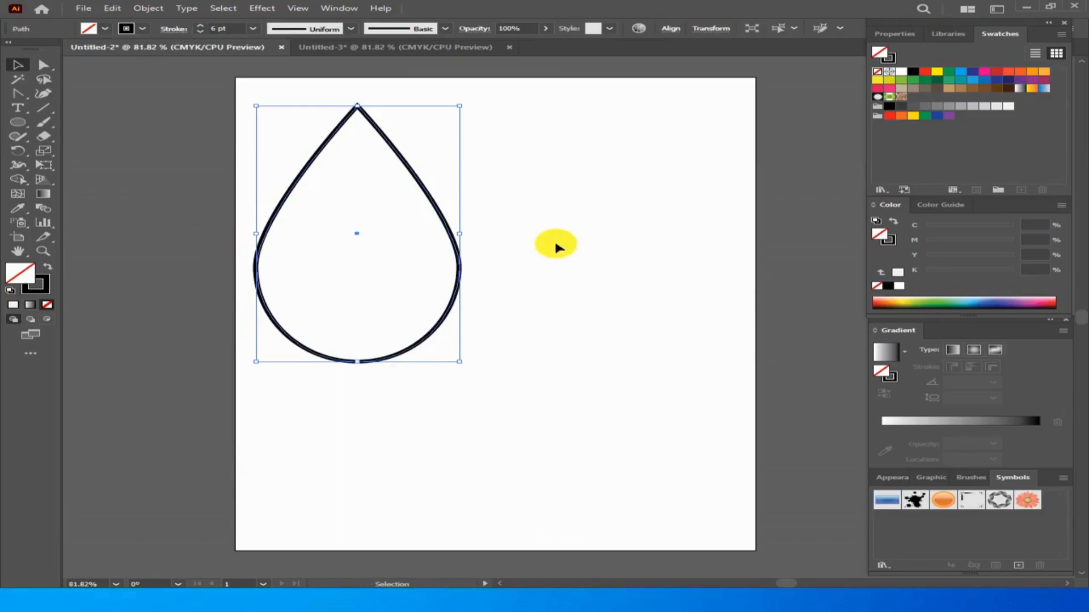
click(556, 247)
- Select the teardrop's left and right anchor points together with Direct Selection and shift them slightly down
click(44, 66)
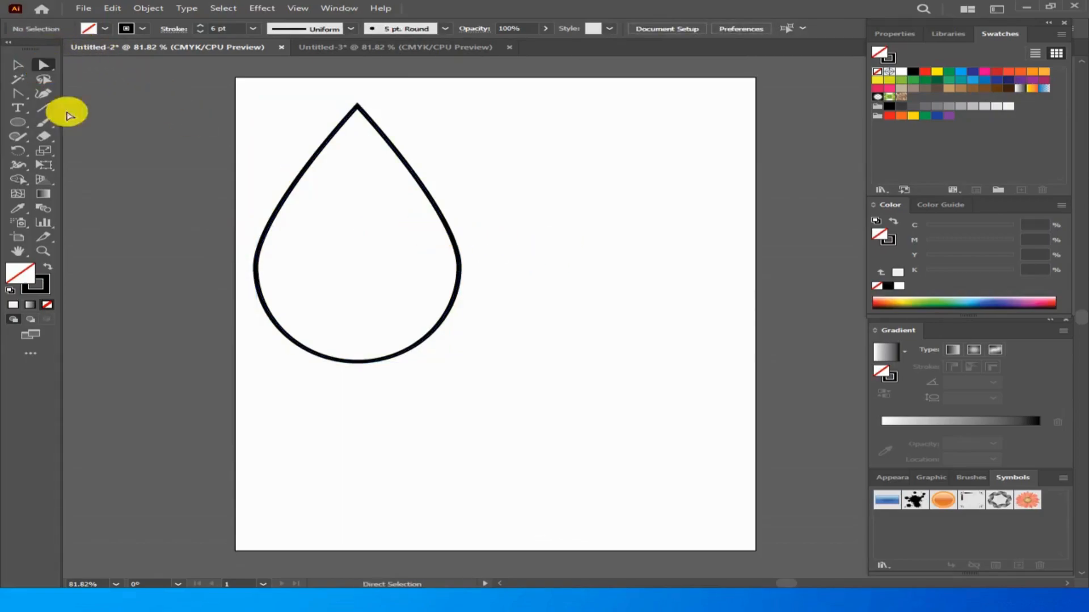
click(256, 270)
click(256, 272)
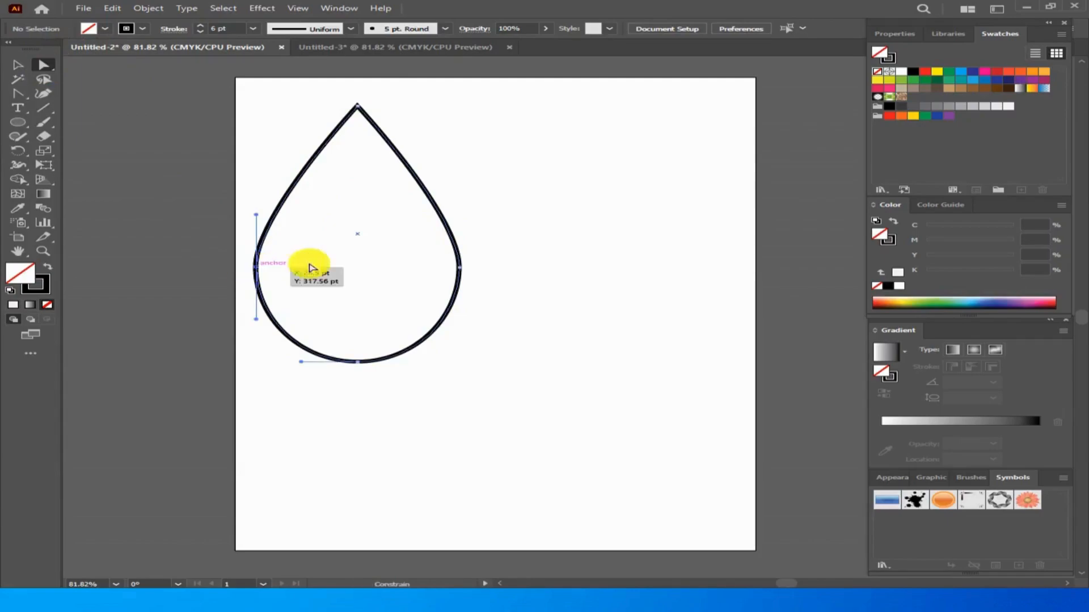
shift+click(459, 271)
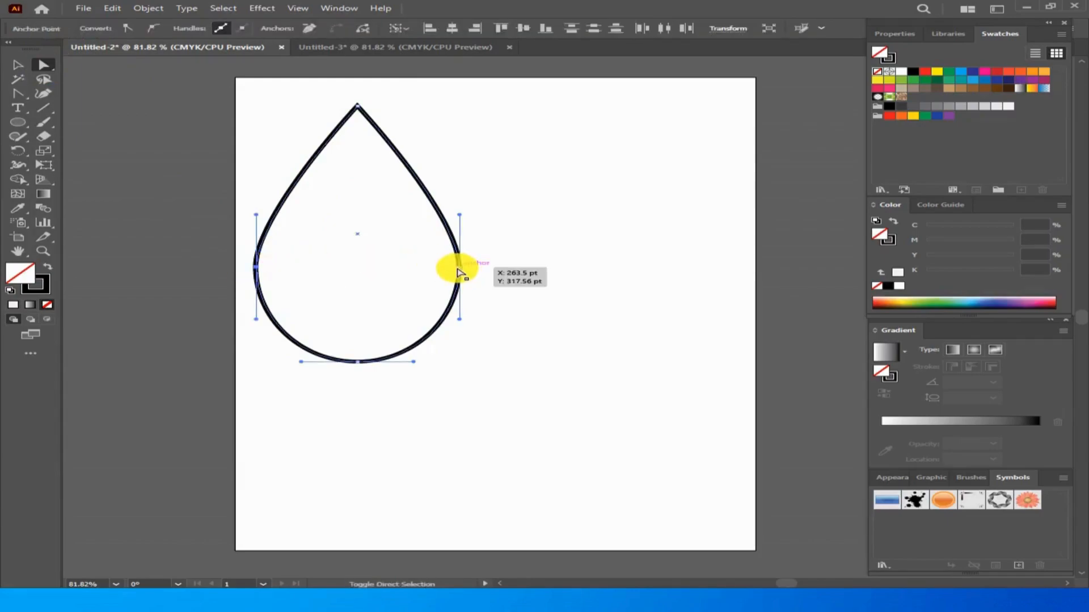
mouse_move(459, 274)
mouse_down()
mouse_move(459, 297)
mouse_move(457, 270)
mouse_up()
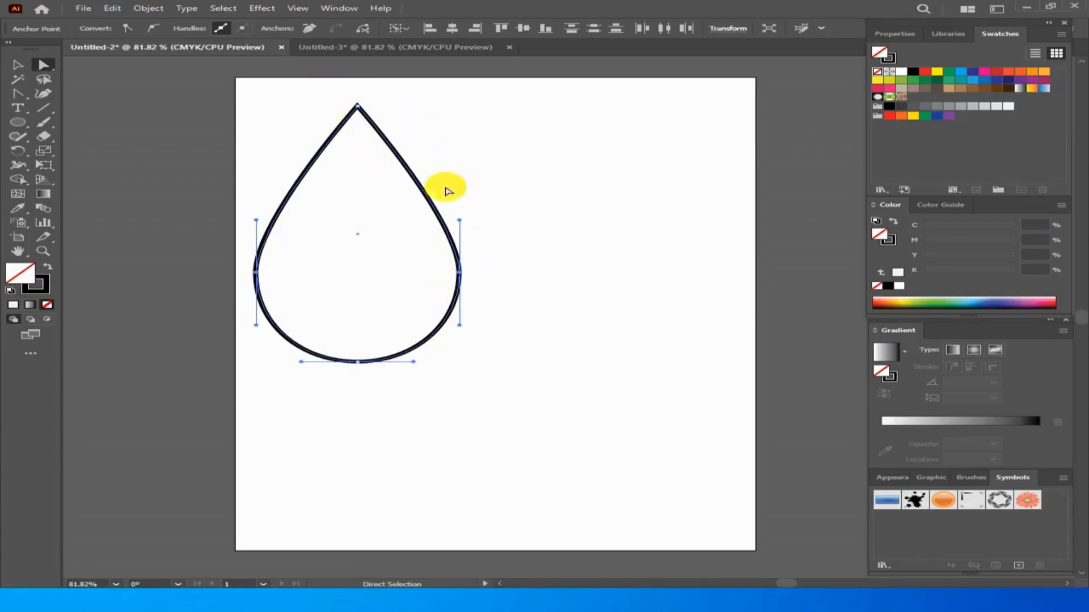
- Select the whole teardrop and scale it down to less than half its size toward its upper-left corner
drag(240, 90, 519, 423)
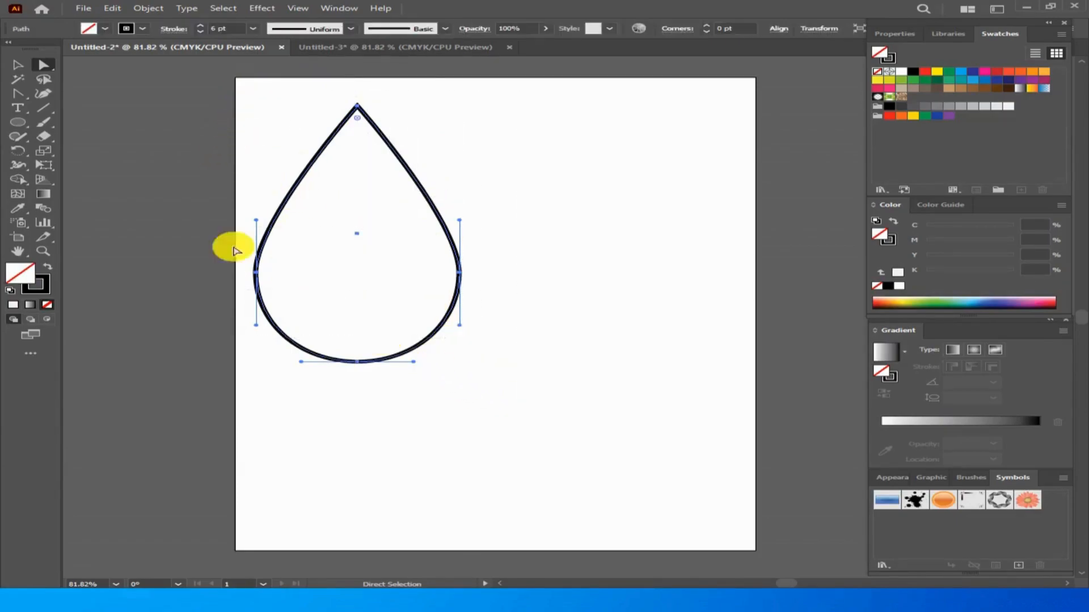
click(19, 67)
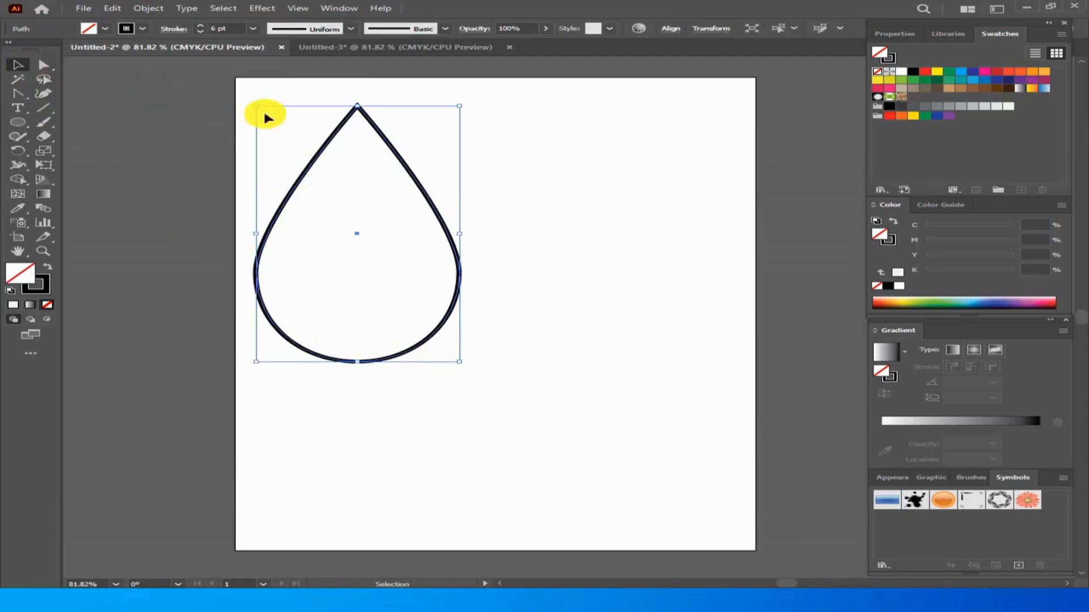
drag(457, 361, 349, 224)
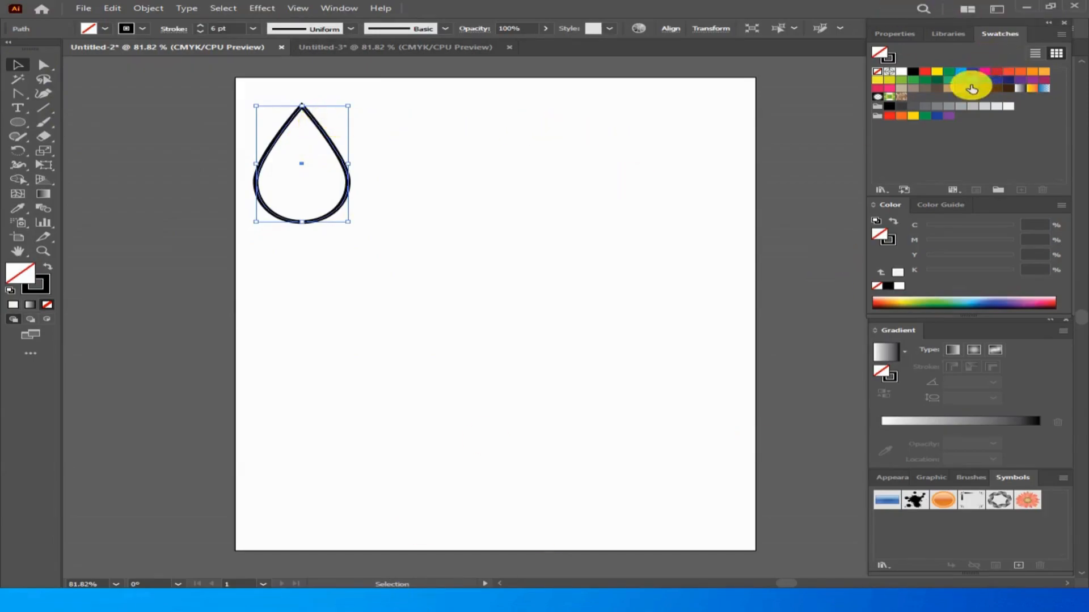
- Fill the teardrop with the blue-to-white gradient swatch and set its stroke weight to 2 pt
click(1043, 90)
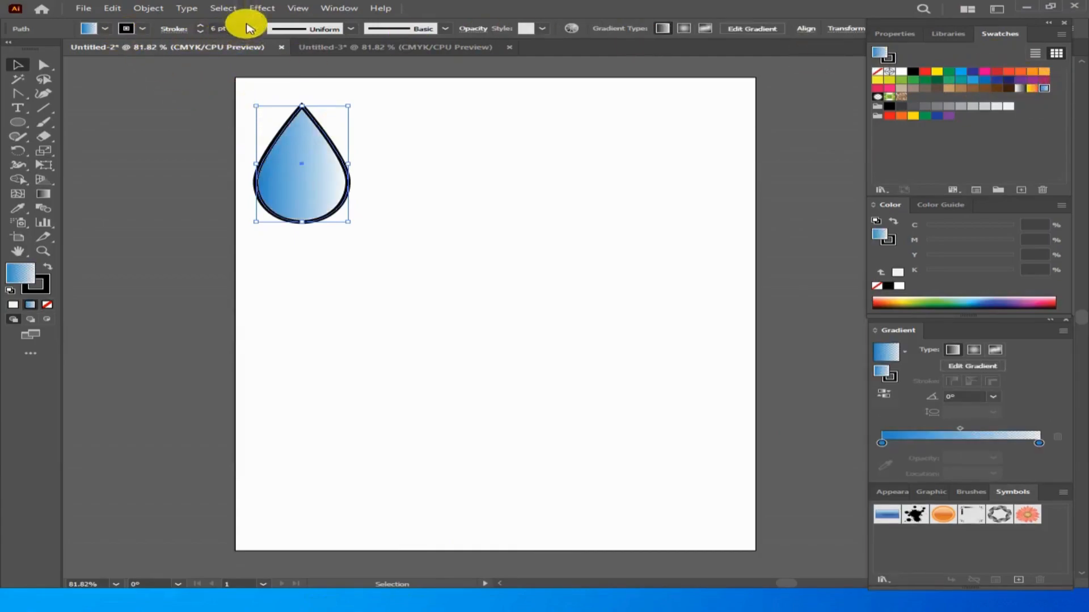
click(252, 28)
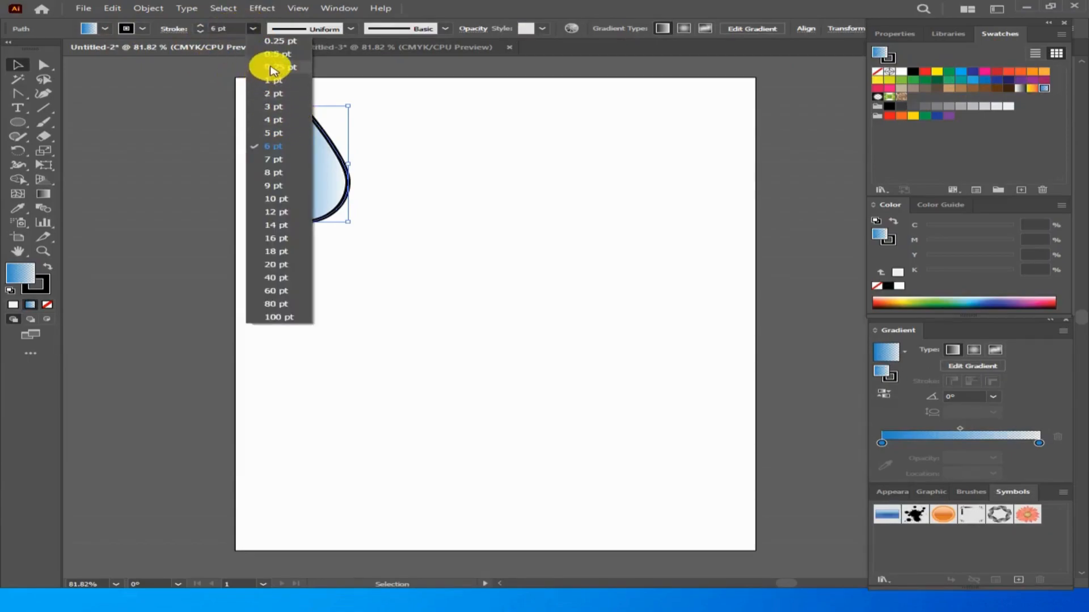
click(271, 93)
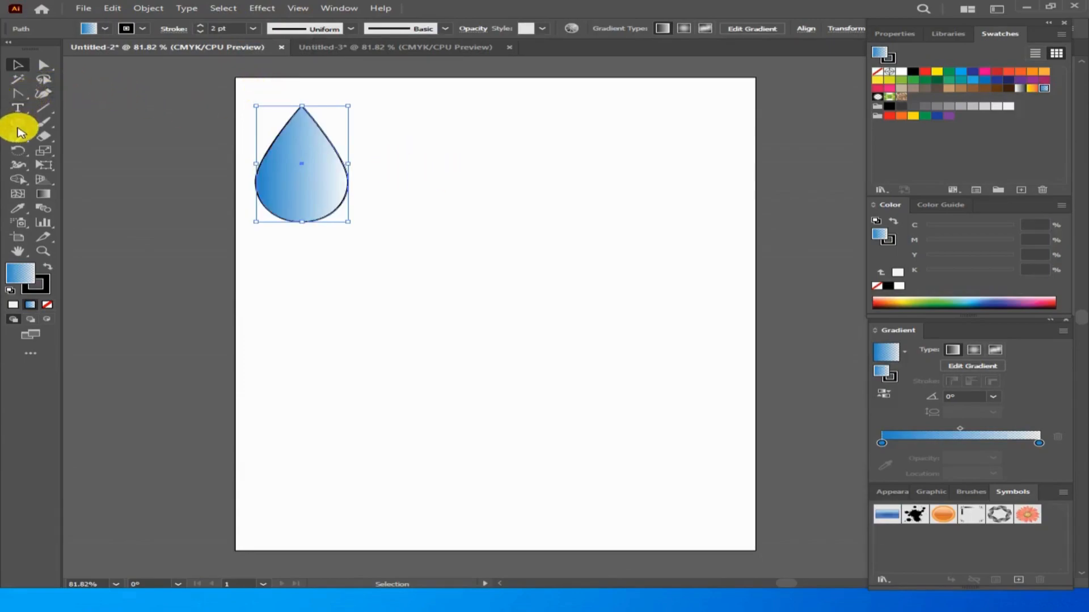
- Draw a tall rounded rectangle to the right of the teardrop and fill it with the light gray K 5 swatch
drag(19, 132, 64, 140)
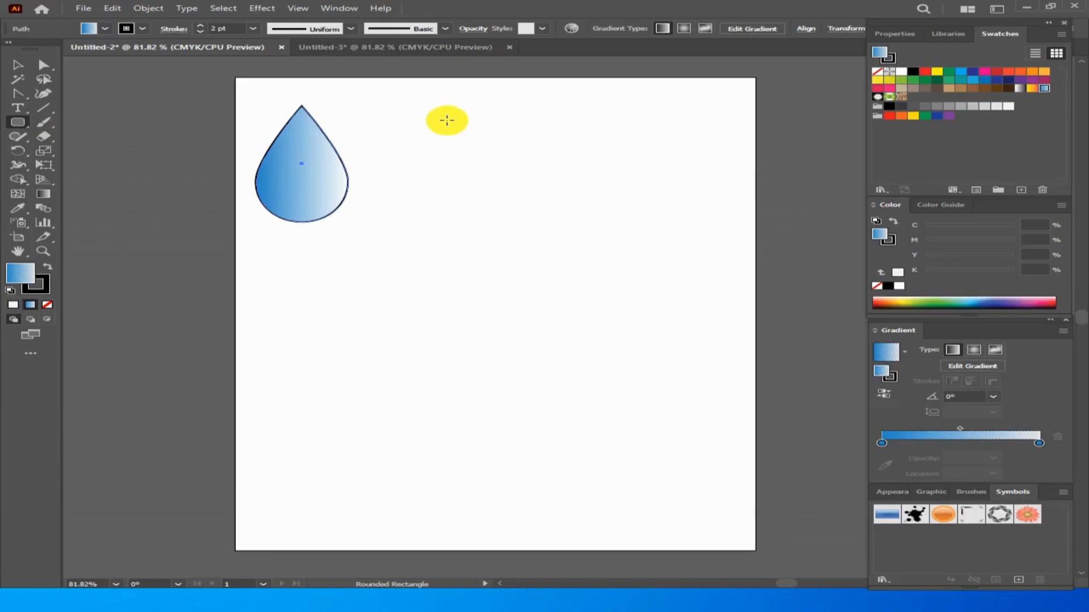
drag(424, 114, 565, 358)
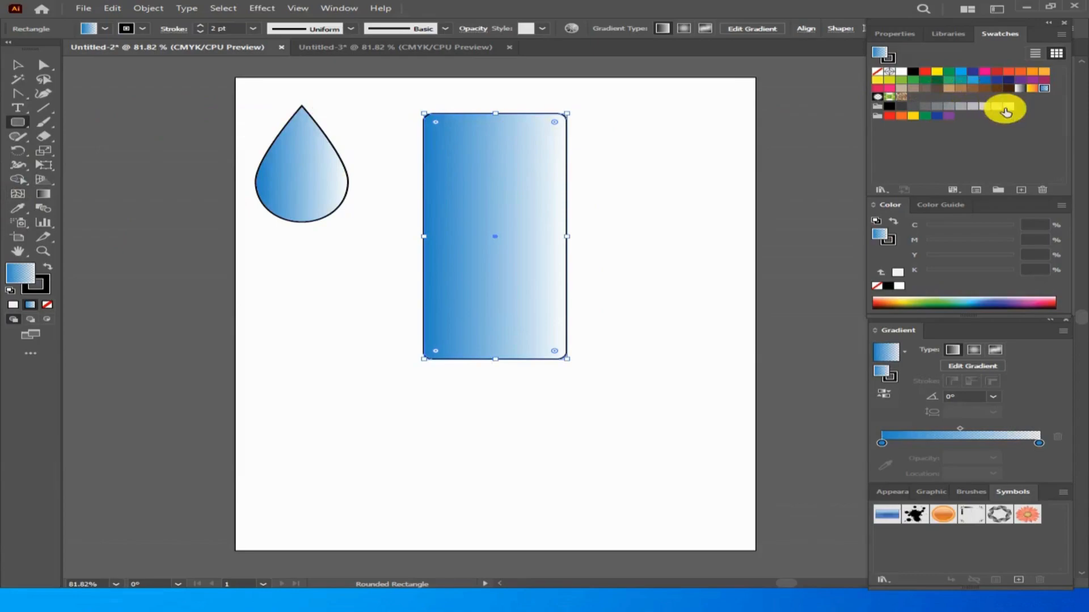
click(1008, 106)
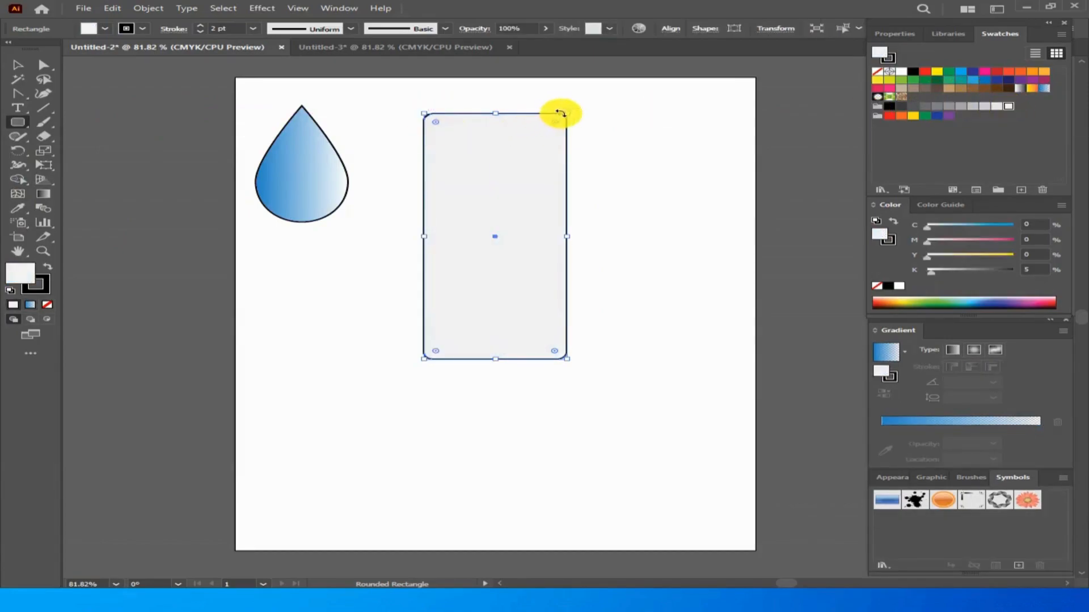
- Square off the gray rounded rectangle's corners using its live corner widget and deselect it
mouse_move(554, 123)
mouse_down()
mouse_move(525, 157)
mouse_move(514, 194)
mouse_move(560, 120)
mouse_up()
drag(560, 110, 536, 94)
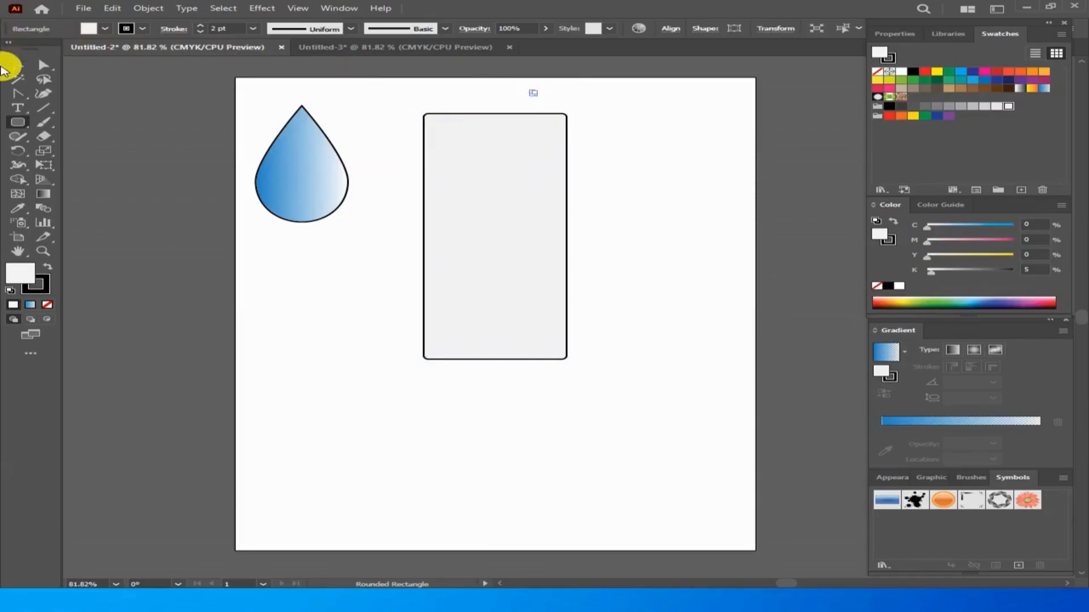
click(17, 66)
click(531, 93)
click(549, 104)
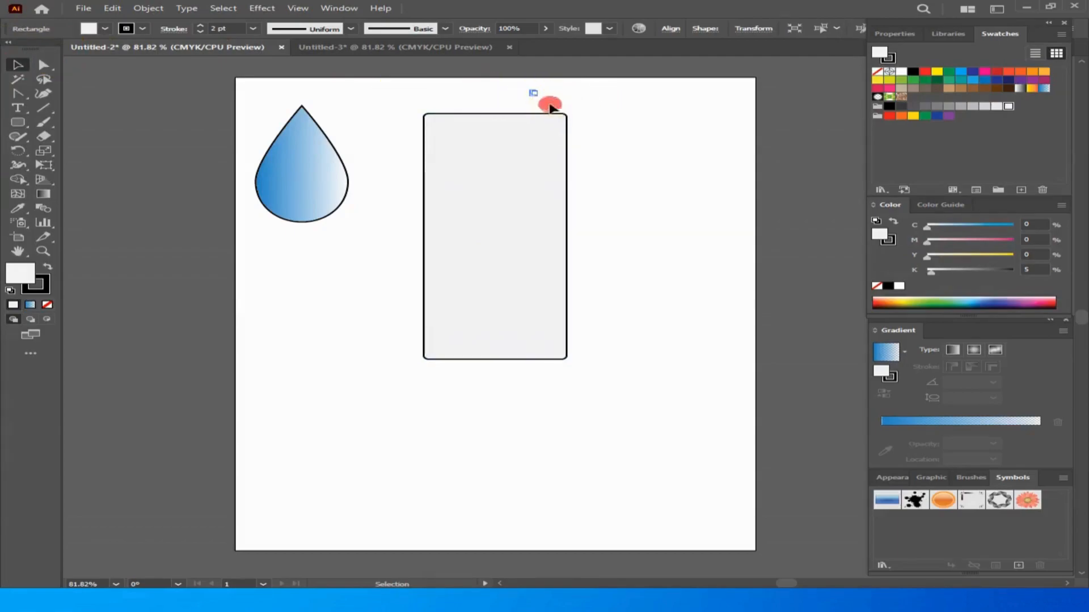
drag(616, 172, 559, 100)
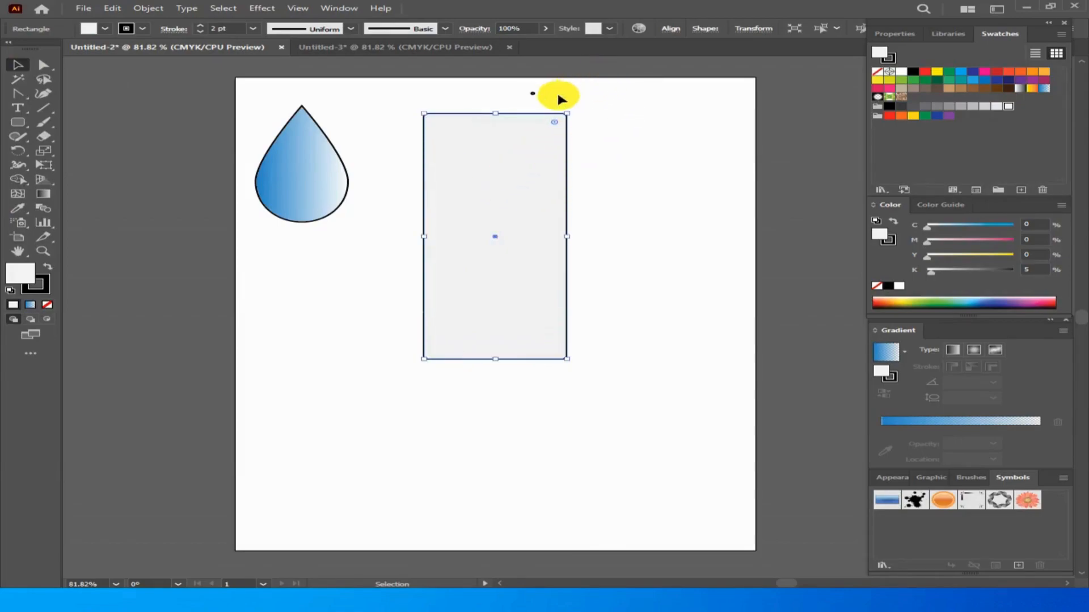
click(258, 96)
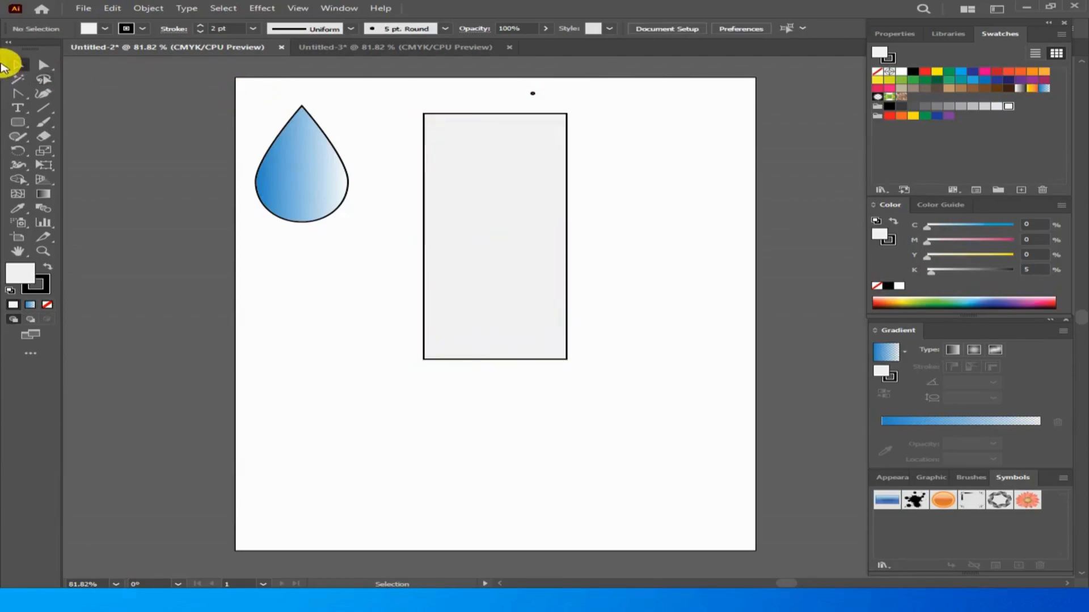
- Select only the gray rectangle's upper-right corner with Direct Selection and round it to a radius of about 168 pt
click(44, 64)
drag(546, 97, 627, 187)
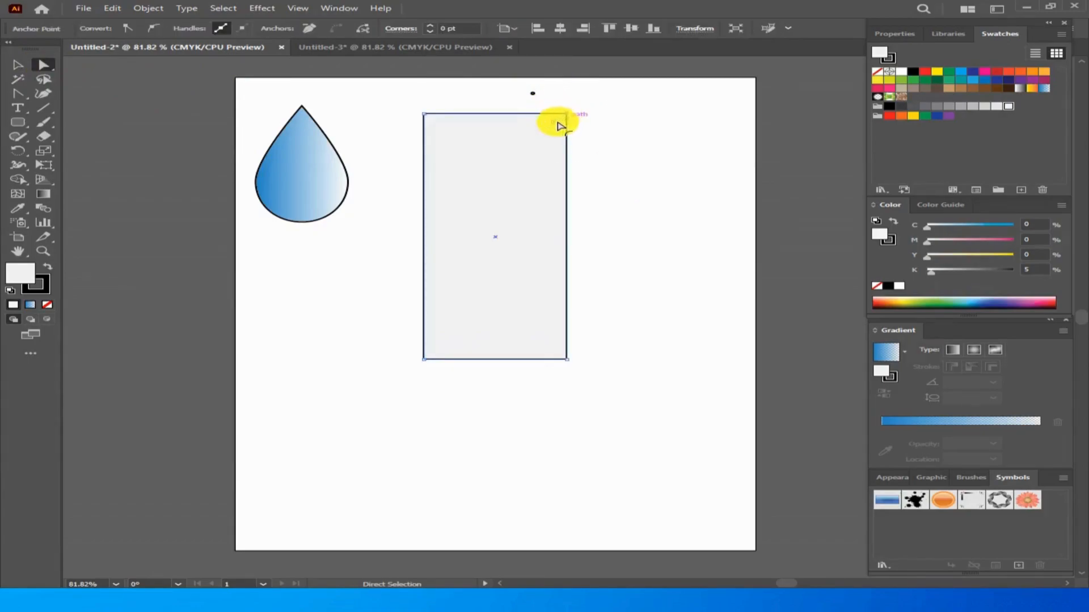
drag(556, 126, 475, 272)
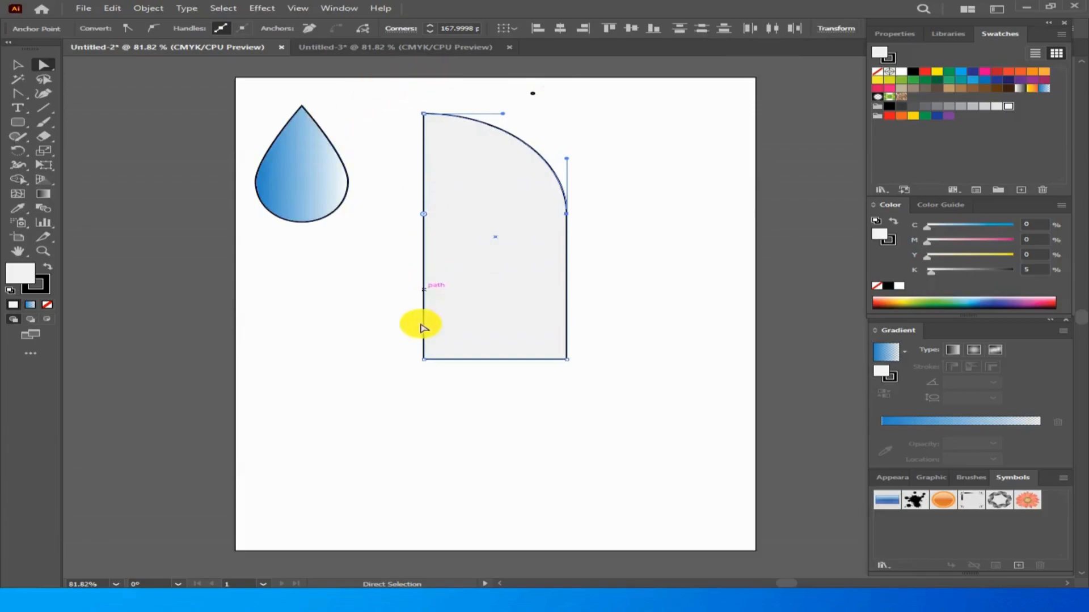
- Select the gray shape's lower-left corner point and round it to a radius of about 168 pt
drag(401, 320, 420, 362)
click(433, 356)
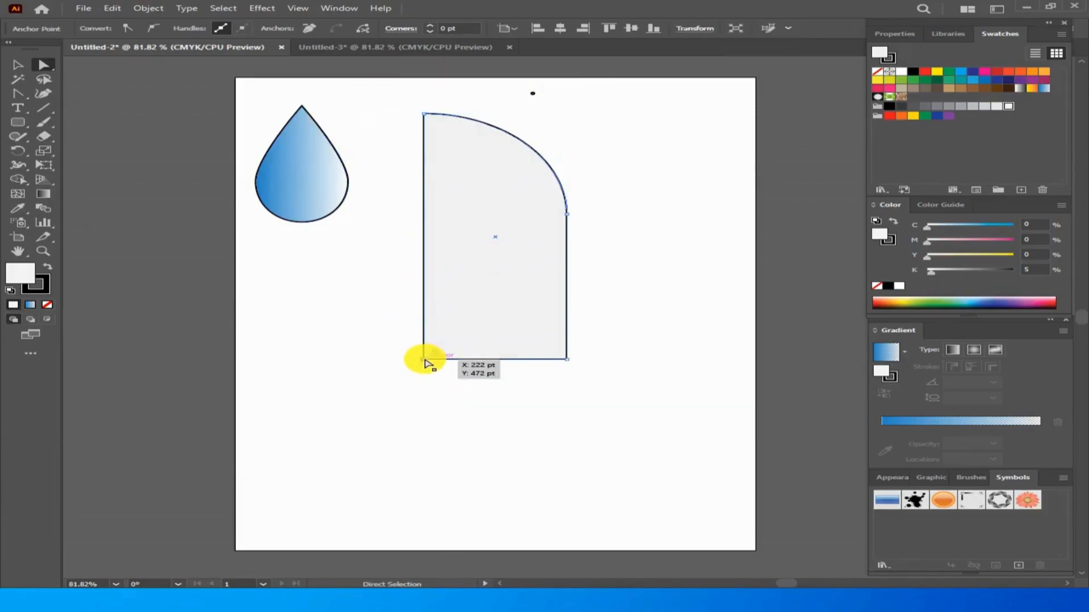
drag(438, 354, 533, 210)
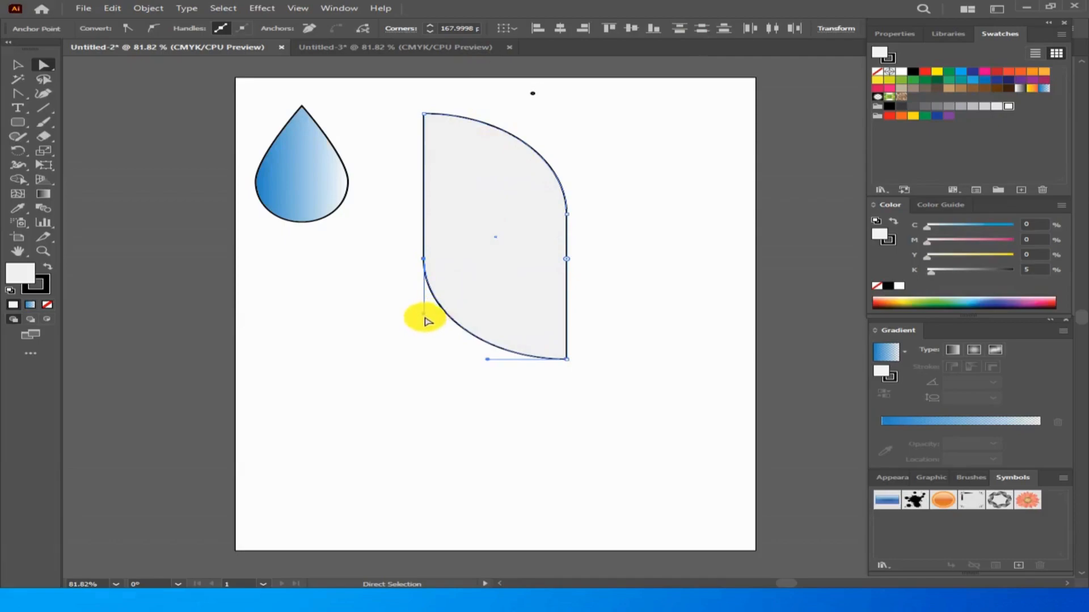
- Swing the direction handles at the lower-left and upper-right curves inward to bend both edges into a waving flag
drag(399, 226, 436, 309)
drag(497, 285, 543, 246)
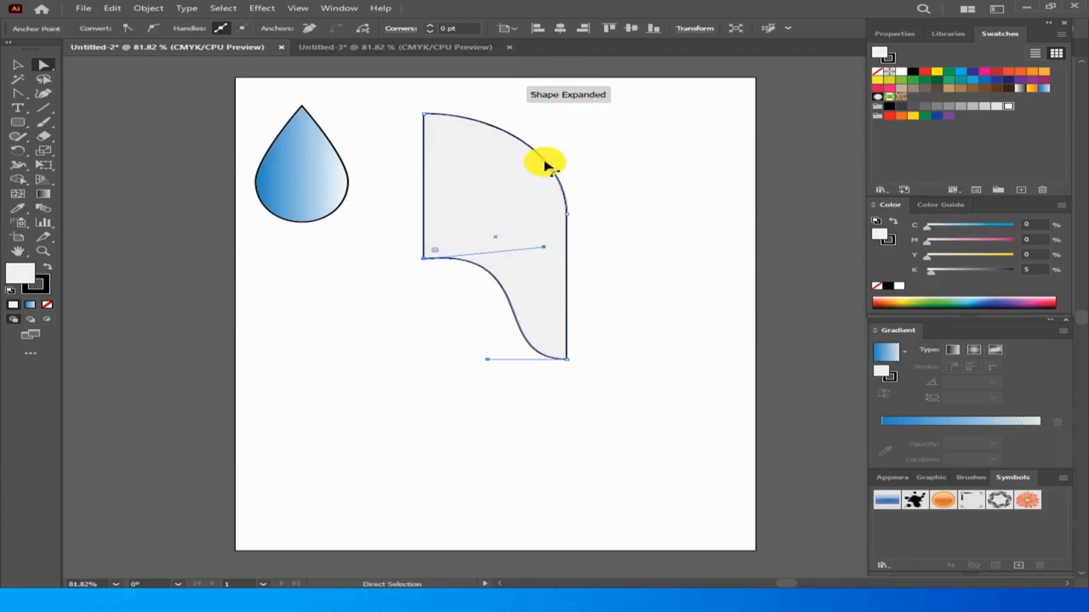
drag(543, 139, 569, 222)
click(567, 215)
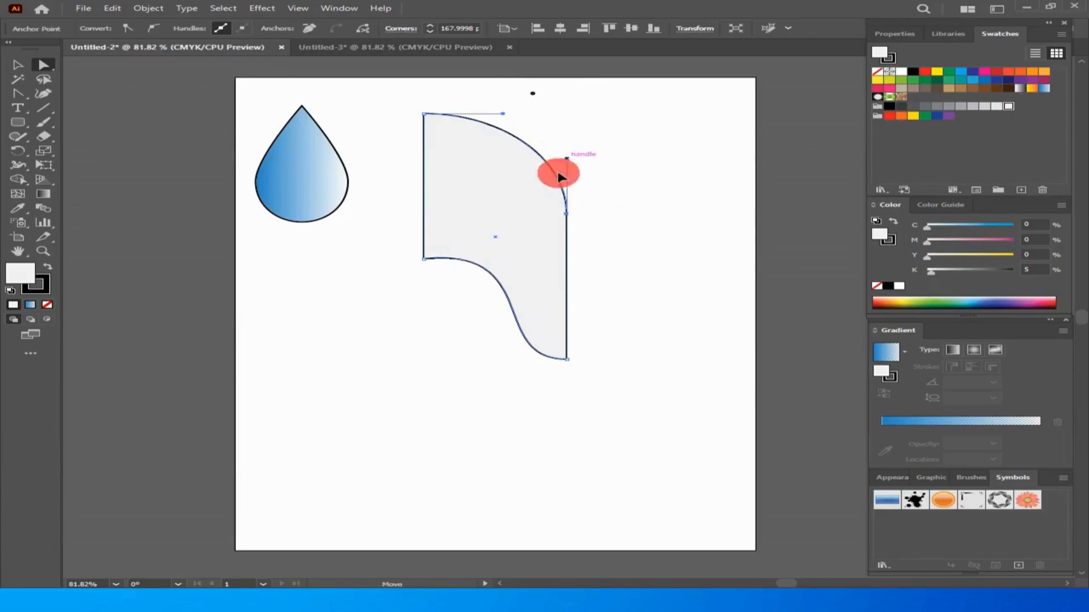
drag(542, 202, 526, 222)
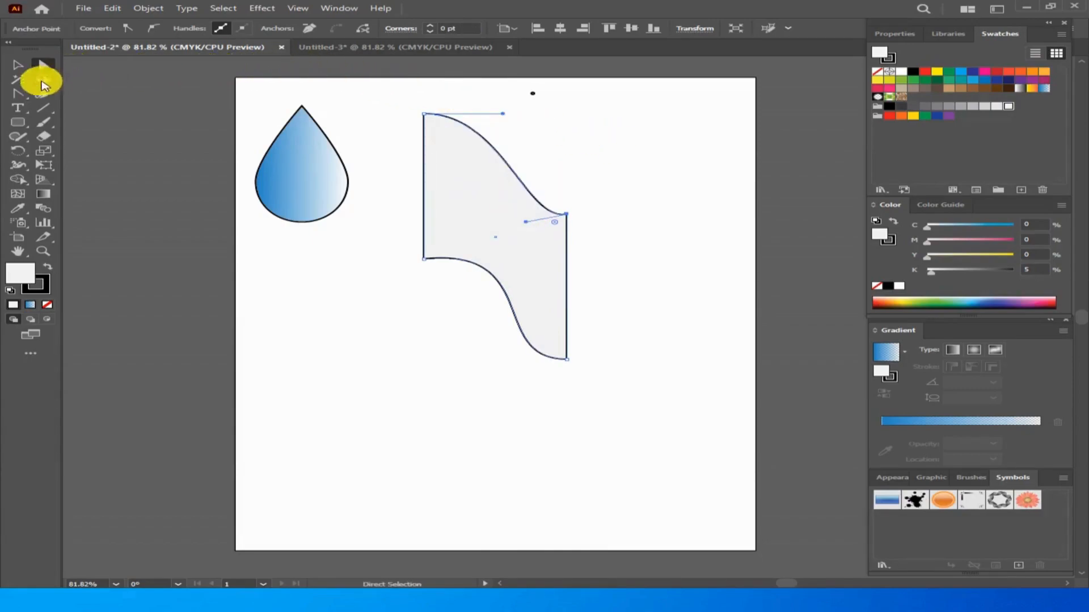
- Draw a thin, tall rounded rectangle as a pole along the flag's left edge, and group it with the flag
click(18, 122)
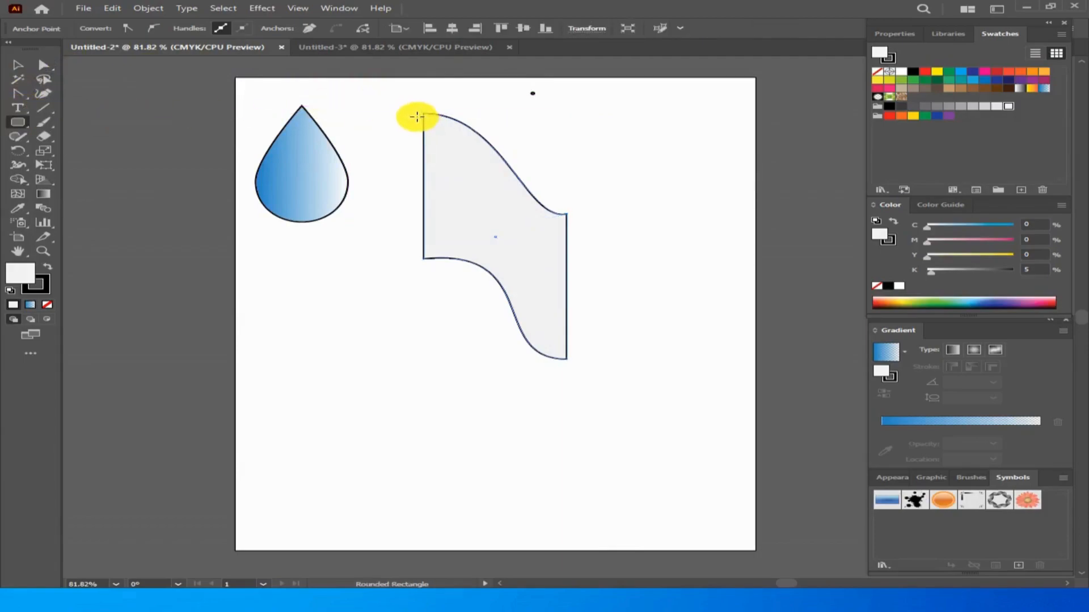
drag(422, 117, 420, 469)
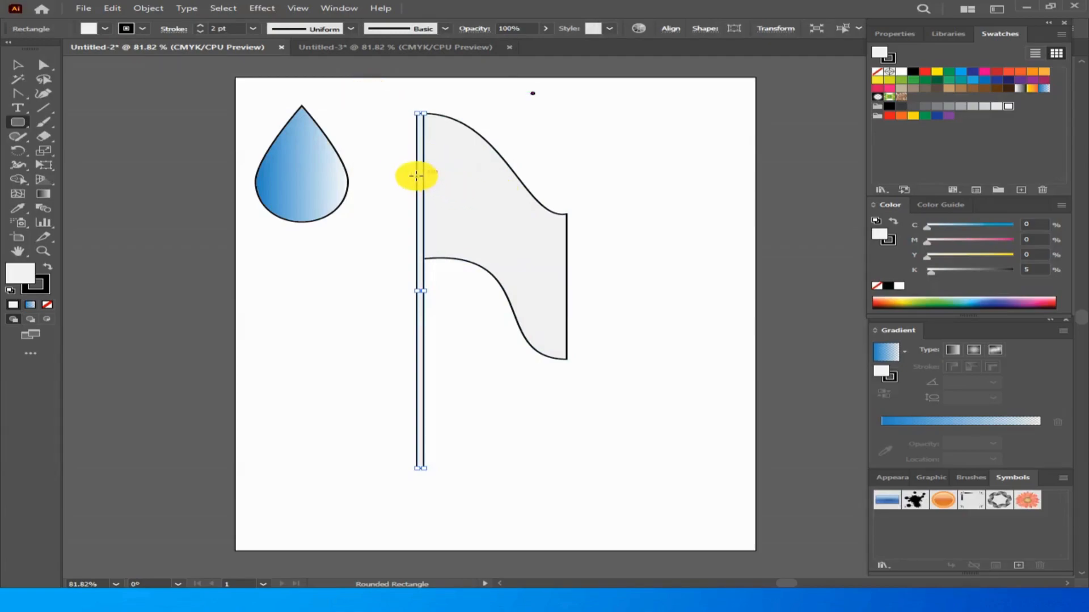
click(16, 67)
drag(369, 92, 577, 426)
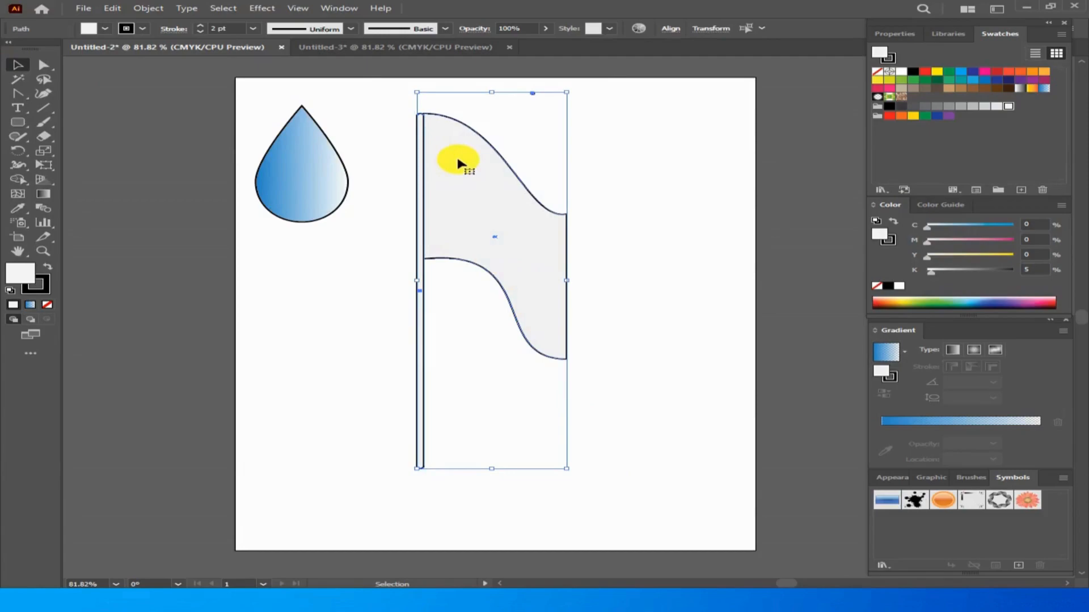
right_click(457, 161)
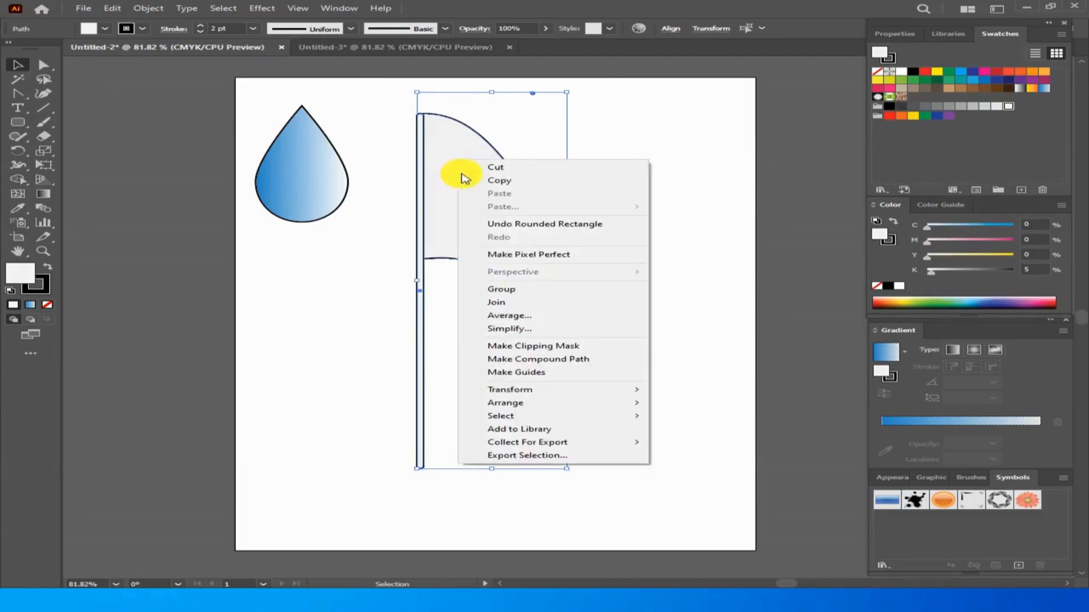
click(487, 289)
click(622, 214)
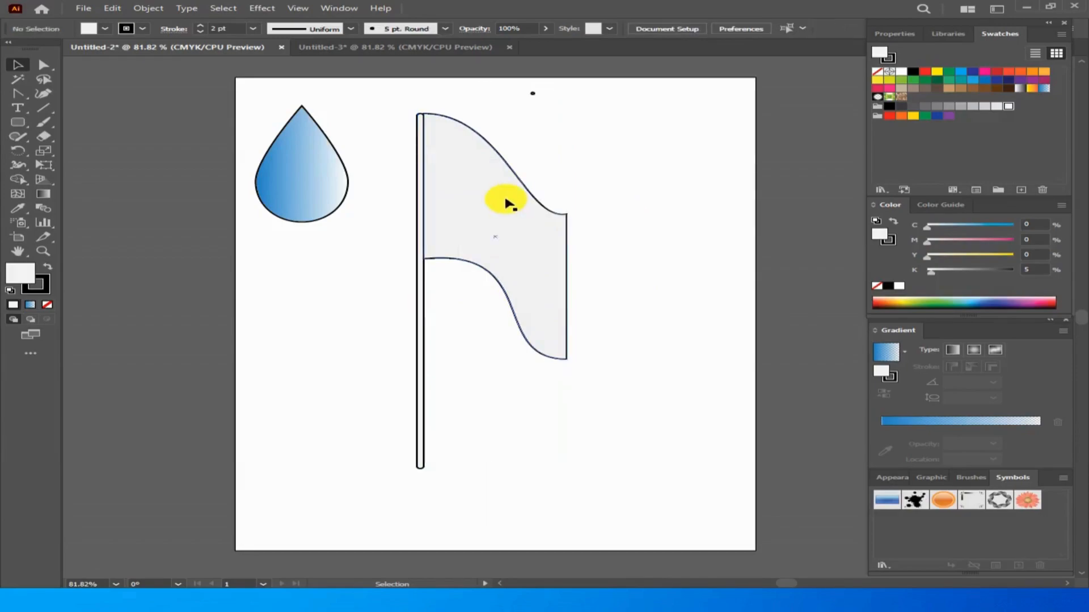
- Scale down the flag group, place it just right of the teardrop, and fill it with the green C 75, Y 100 swatch
drag(513, 197, 531, 179)
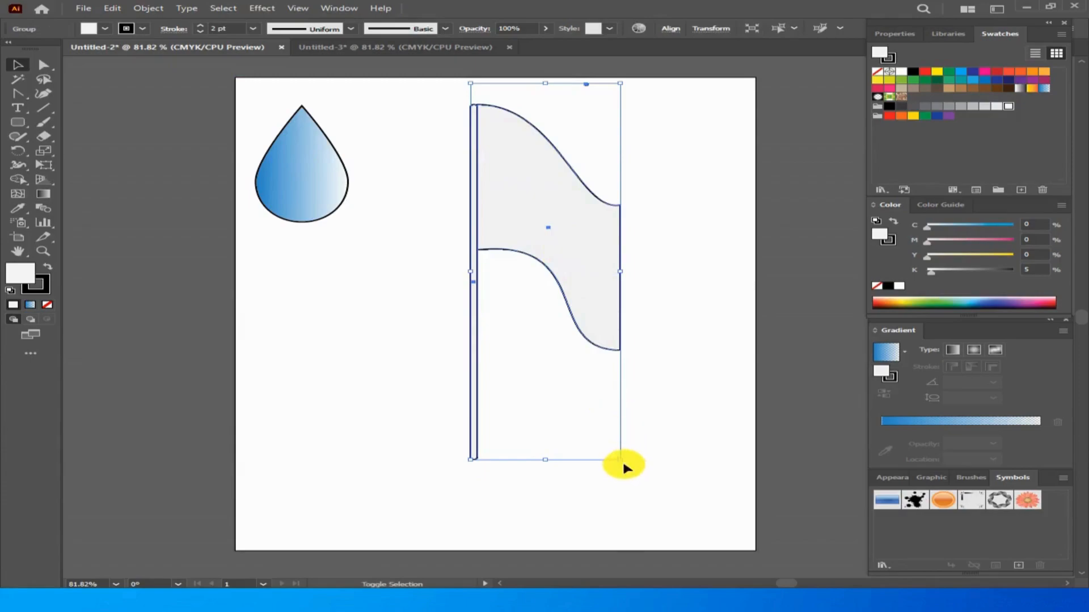
drag(624, 460, 527, 311)
drag(496, 123, 403, 123)
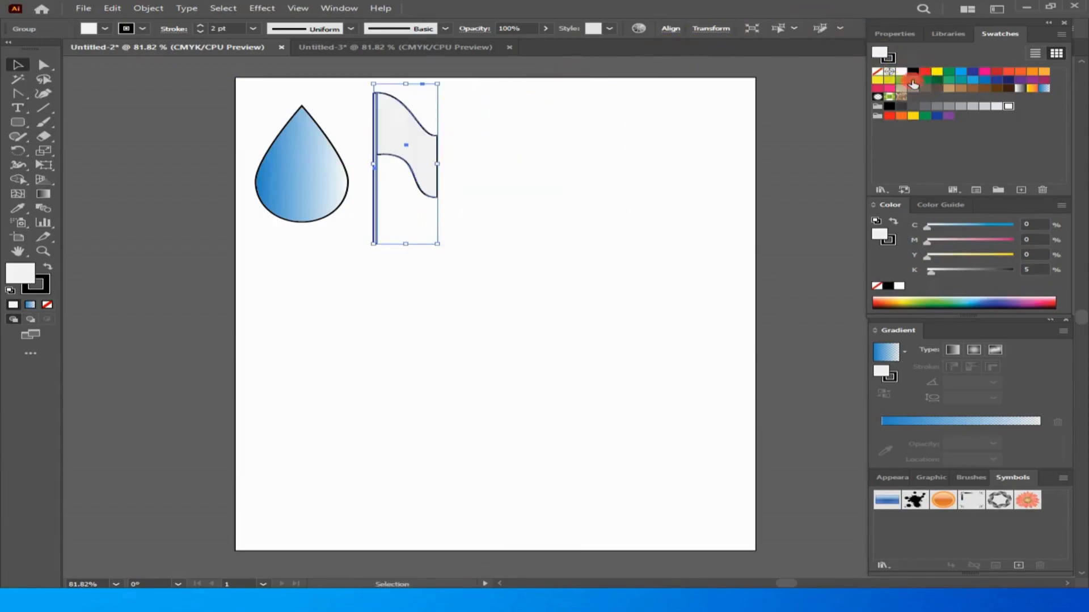
click(913, 82)
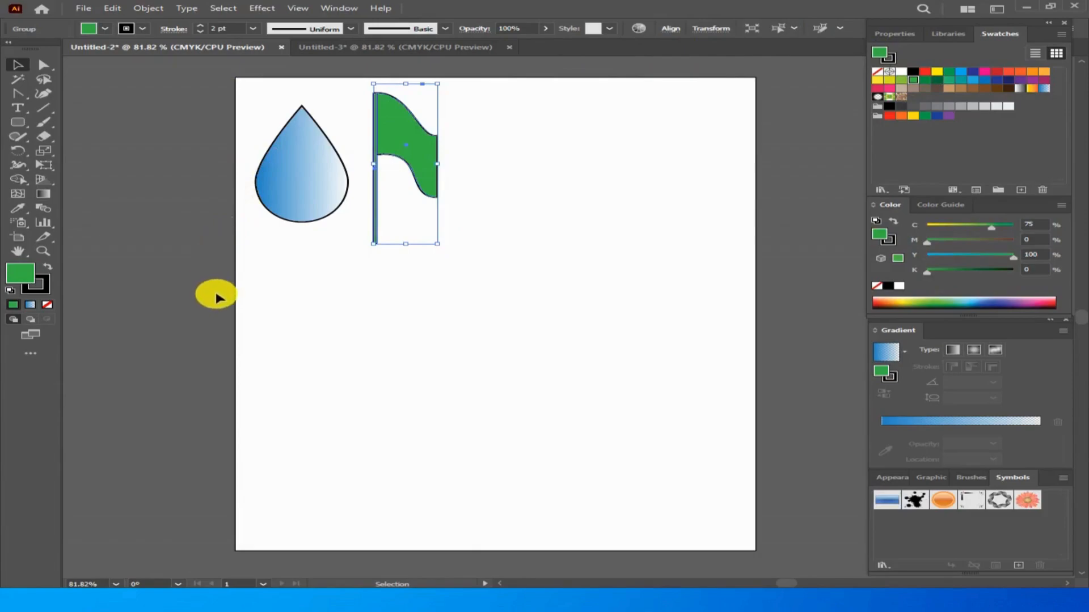
- Draw a wide green rectangle with square corners near the middle of the artboard, below the flag
drag(18, 122, 60, 125)
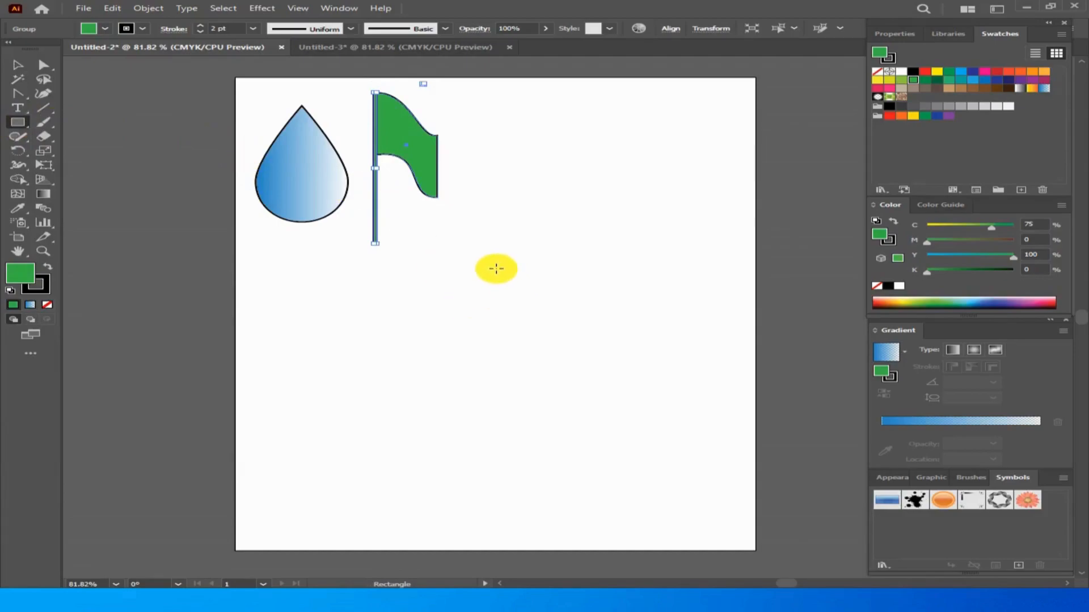
drag(422, 280, 616, 388)
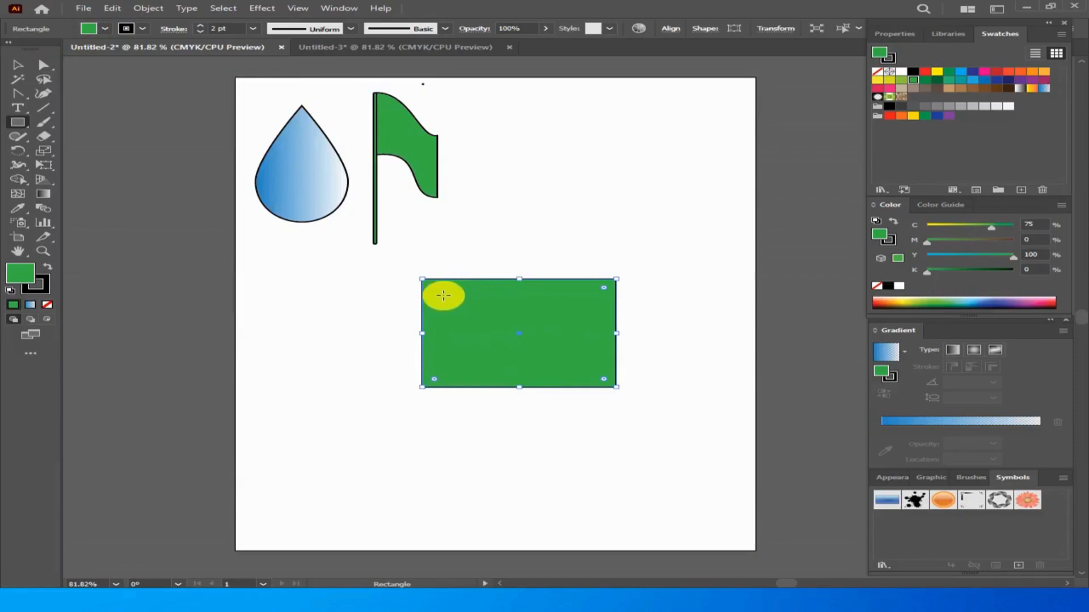
click(15, 68)
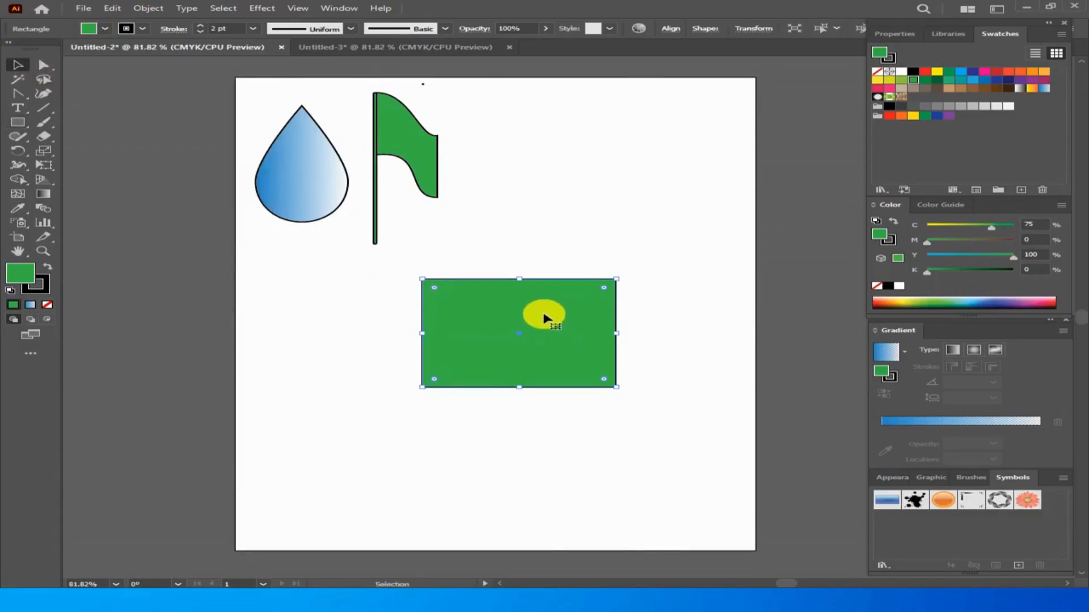
- Duplicate the green rectangle above and right of the original, filling the copy yellow (M 10, Y 95) and the original red (M 100, Y 100)
drag(543, 318, 634, 183)
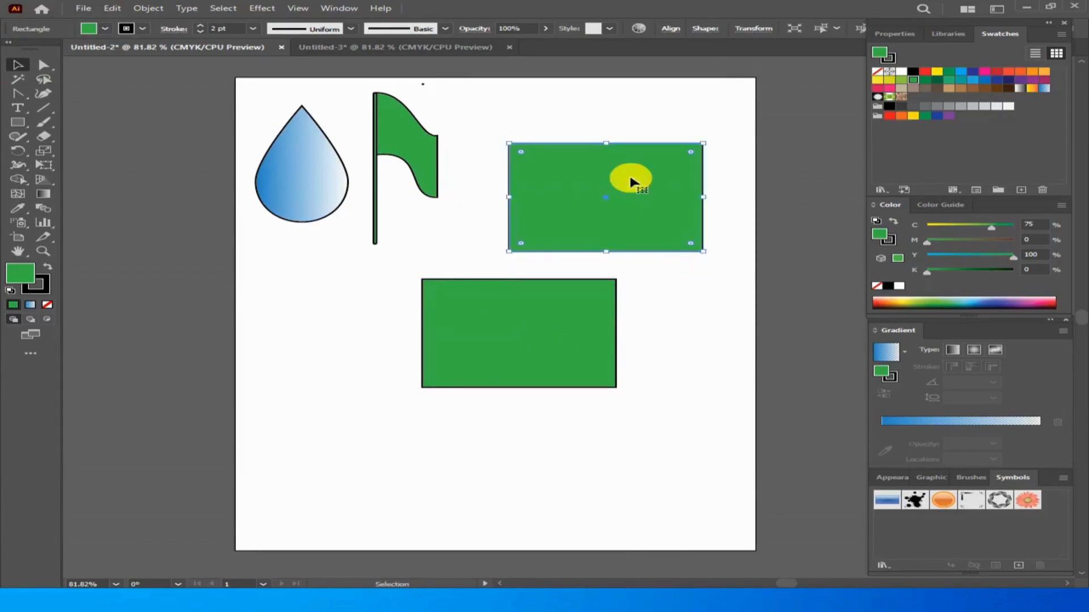
click(912, 115)
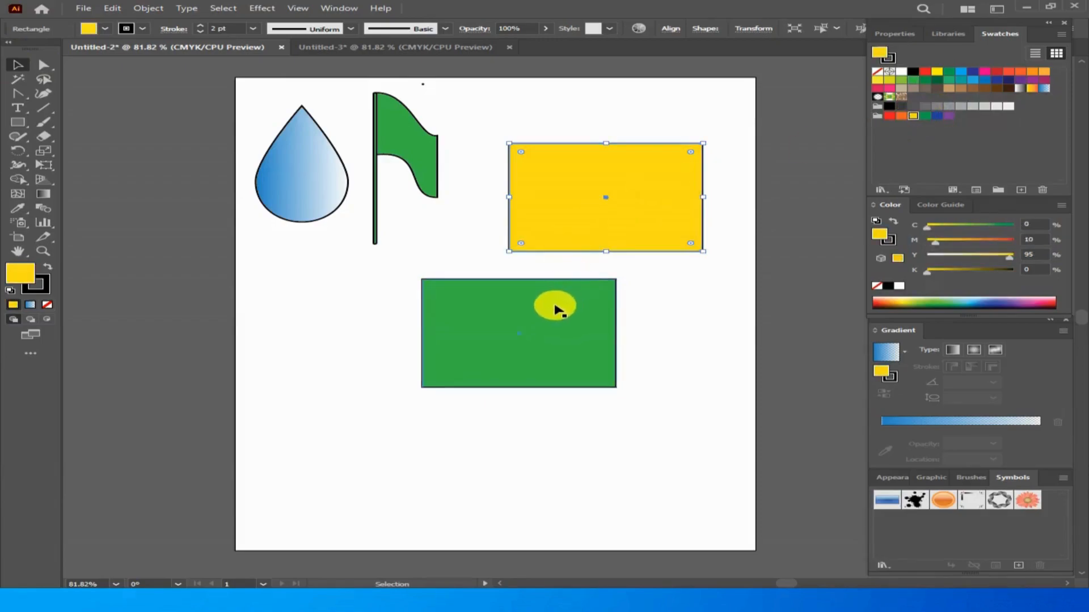
click(572, 301)
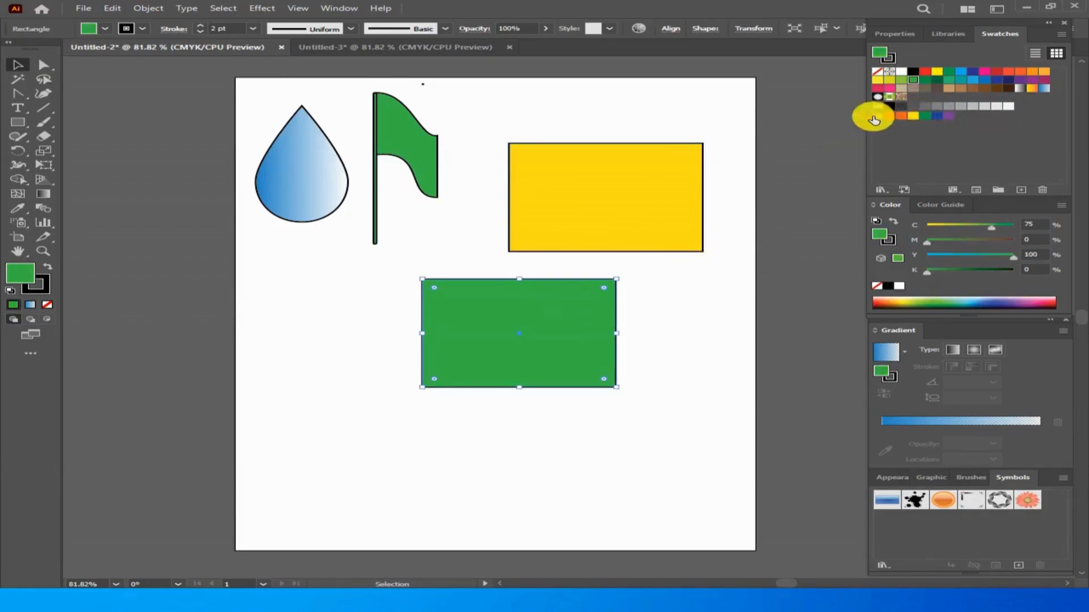
click(888, 117)
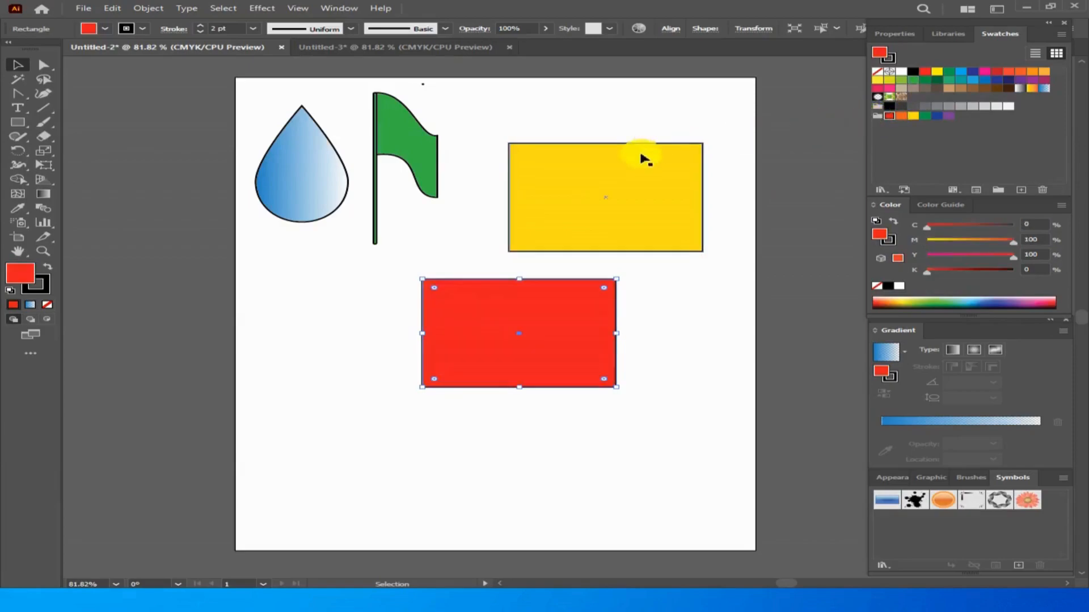
- Stack the yellow rectangle exactly over the red one and move its two bottom anchor points to the centre, forming an envelope flap
drag(622, 159, 538, 295)
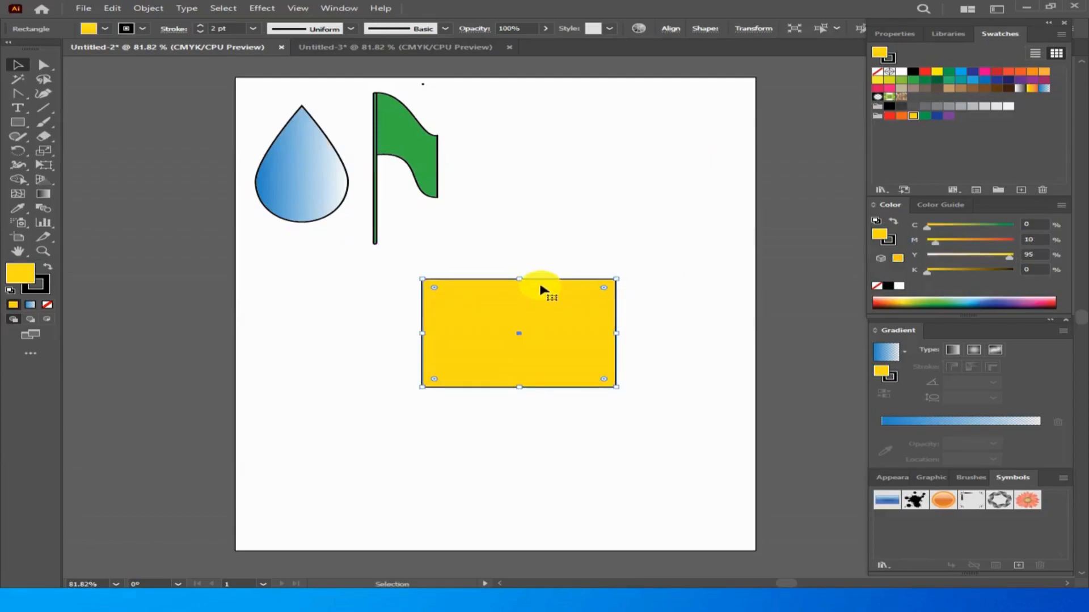
click(40, 66)
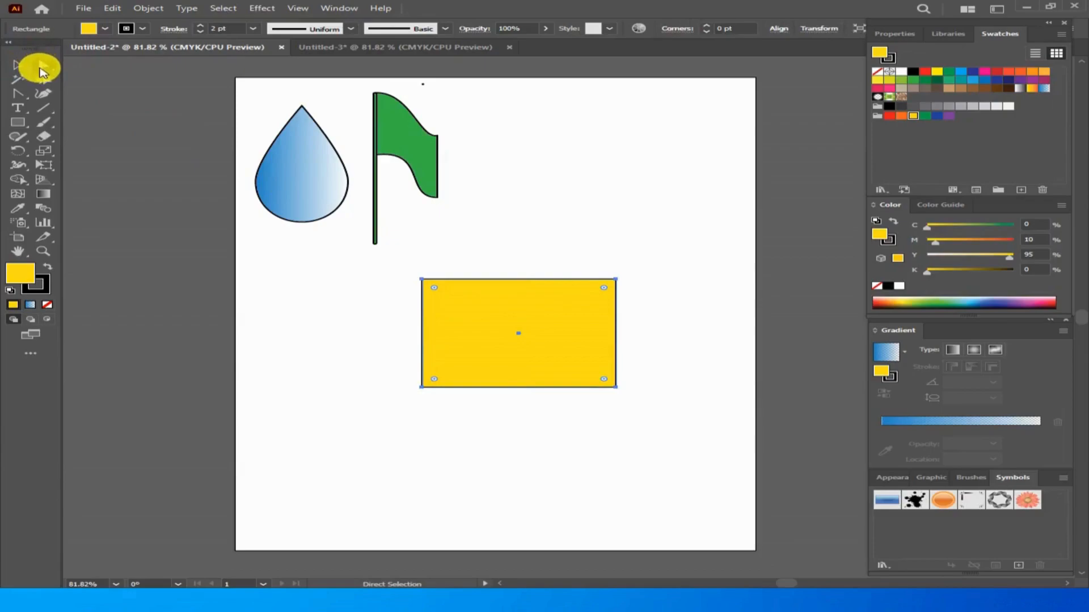
drag(617, 391, 614, 388)
click(617, 390)
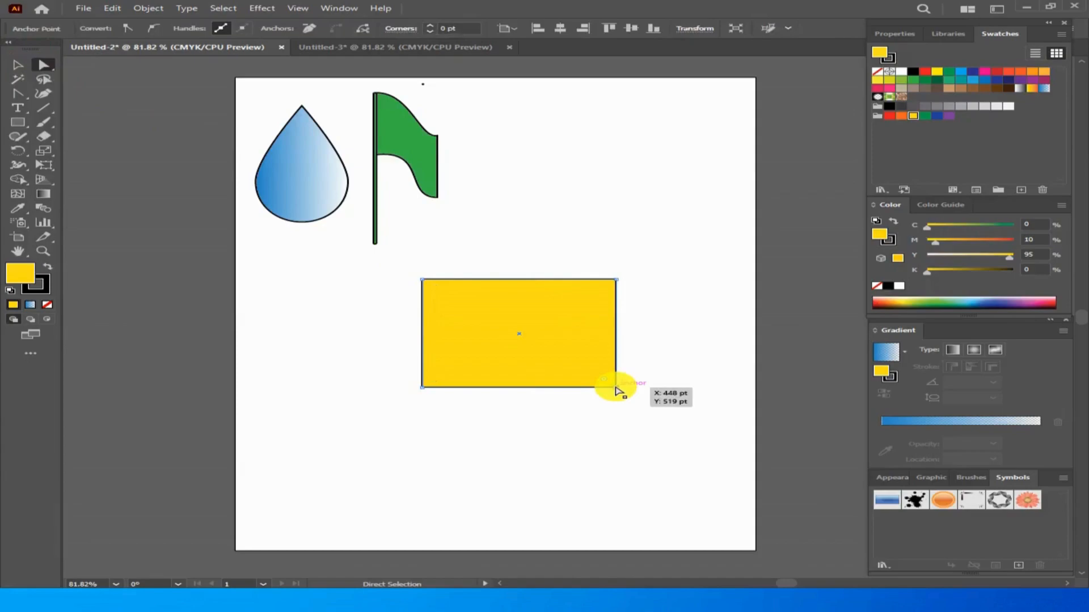
drag(616, 388, 520, 336)
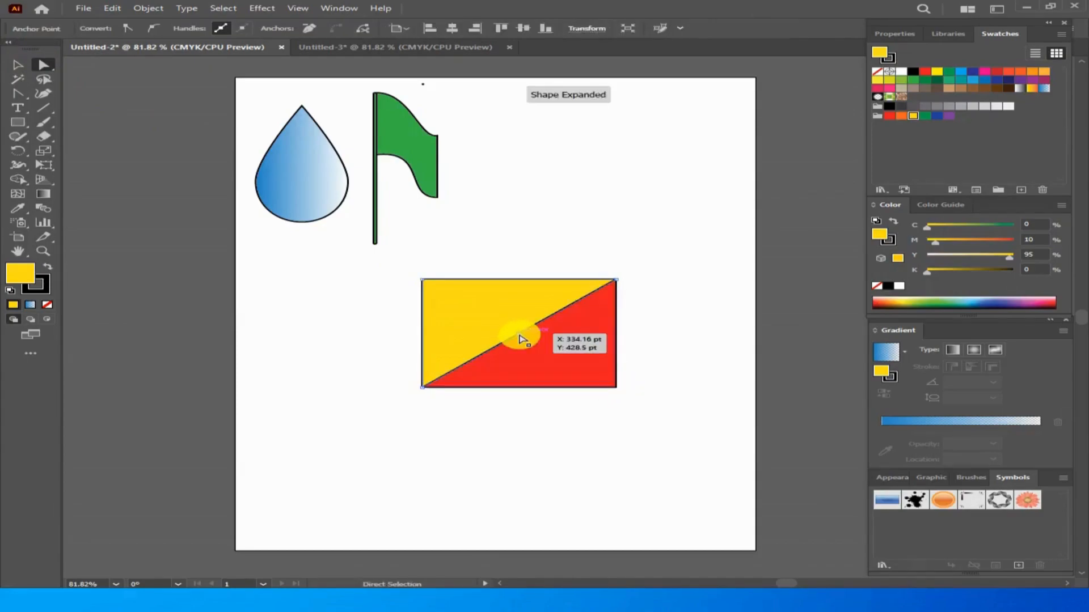
click(422, 387)
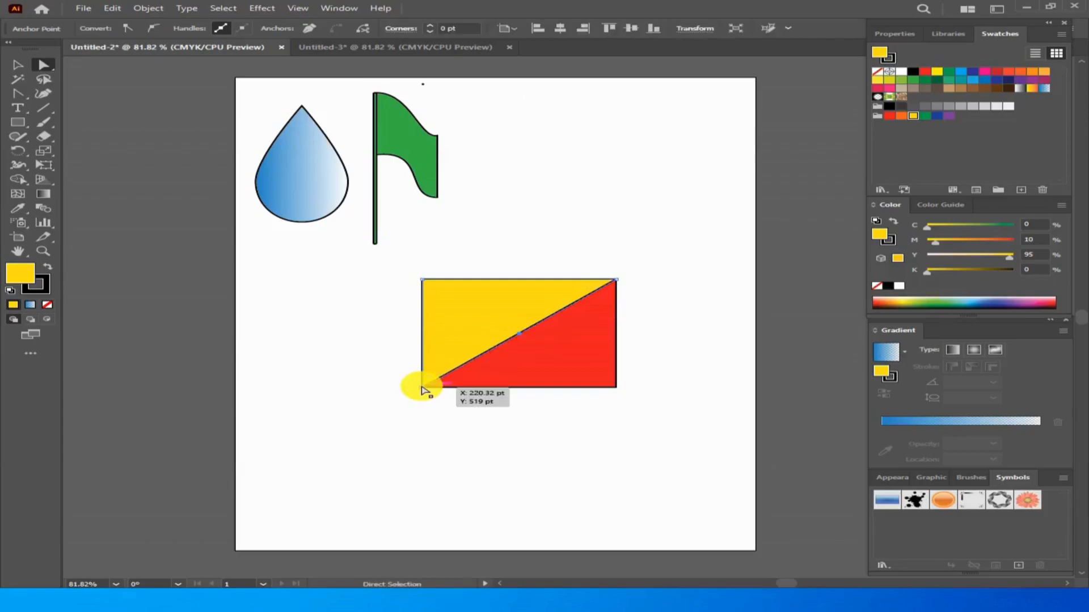
drag(422, 387, 520, 337)
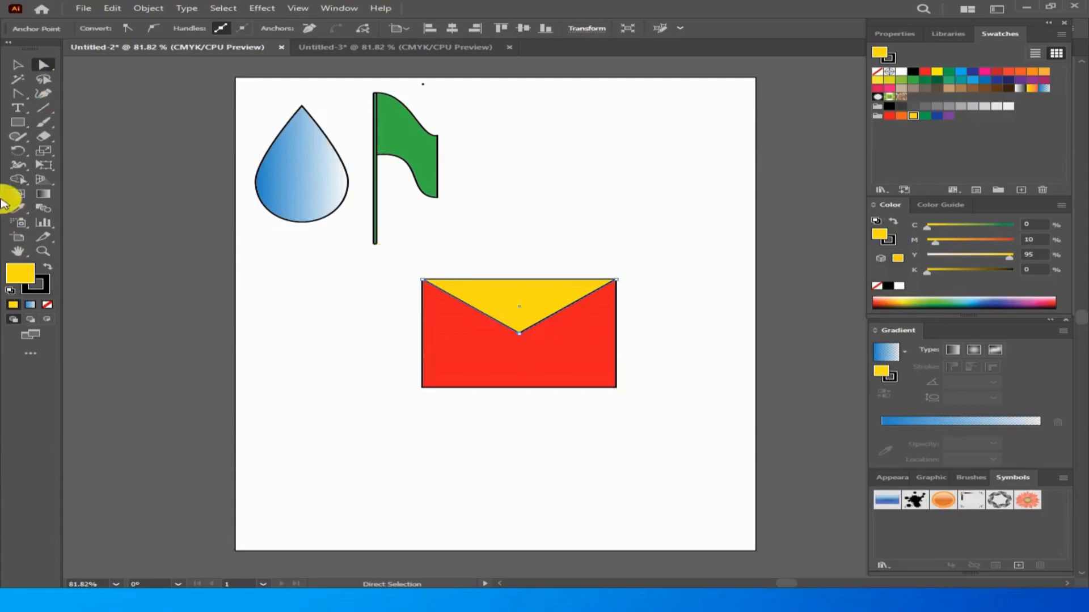
- Group the yellow flap with the red rectangle as one envelope
click(16, 65)
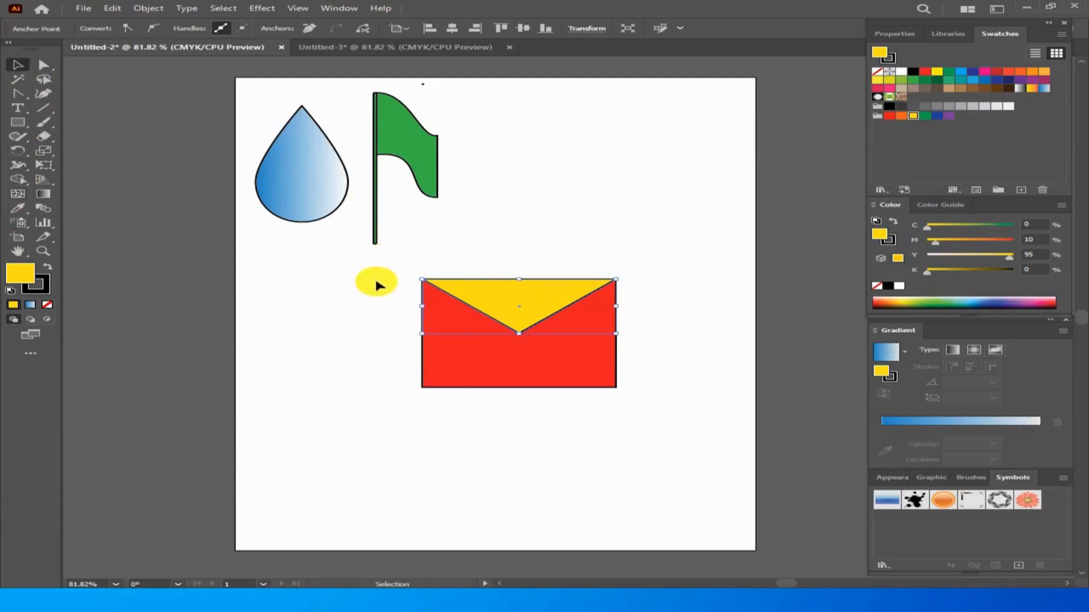
drag(387, 256, 686, 408)
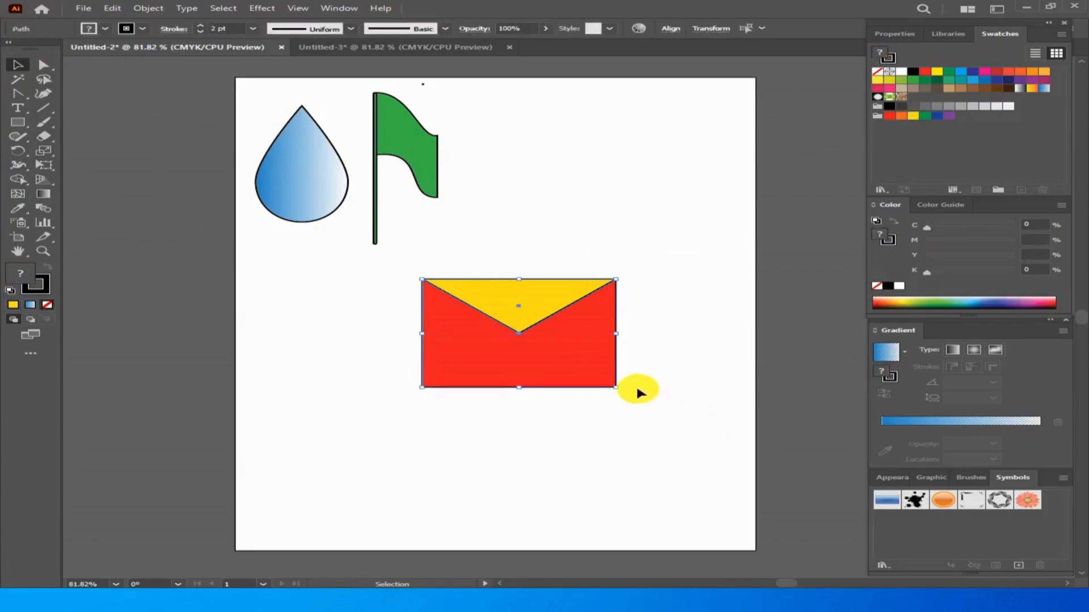
right_click(543, 334)
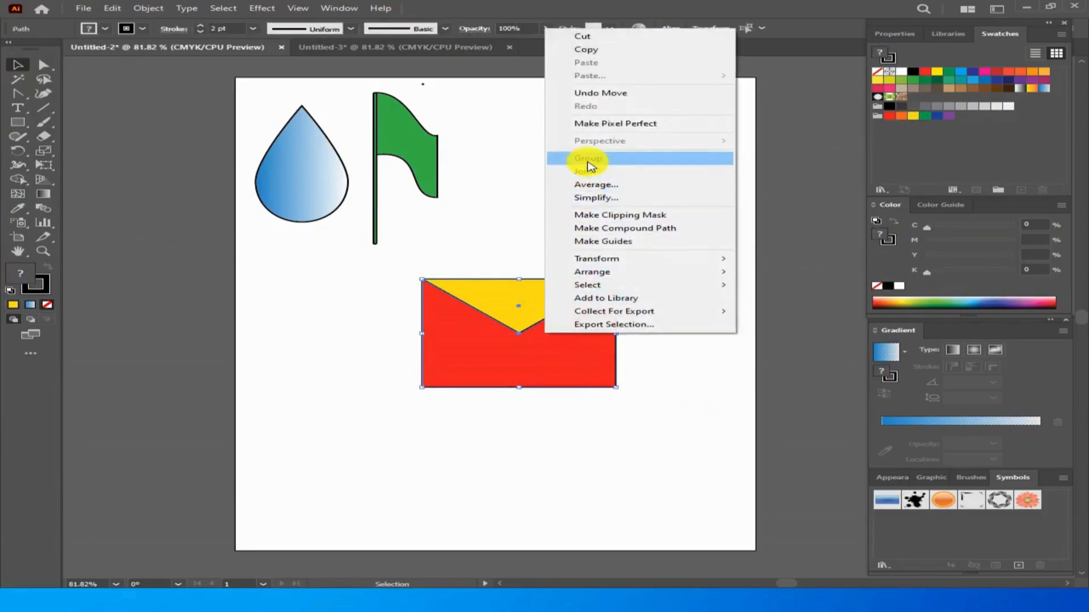
click(589, 161)
- Scale down the envelope group and place it just right of the flag
drag(386, 263, 675, 440)
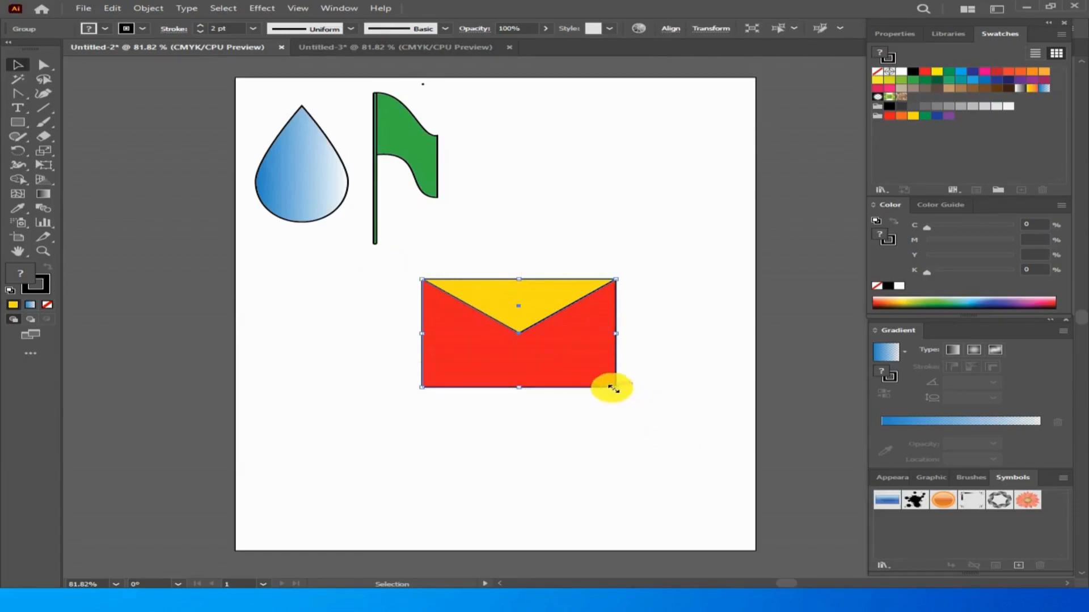
drag(614, 389, 545, 358)
drag(492, 300, 528, 147)
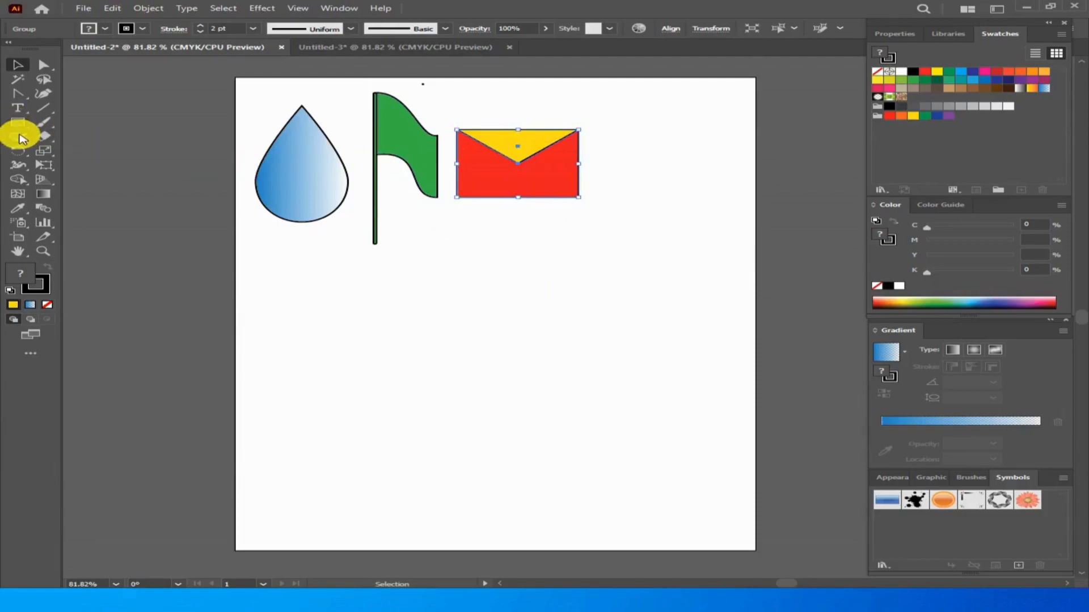
- Draw a tall yellow rectangle with square corners in the empty area below the envelope
drag(18, 125, 63, 120)
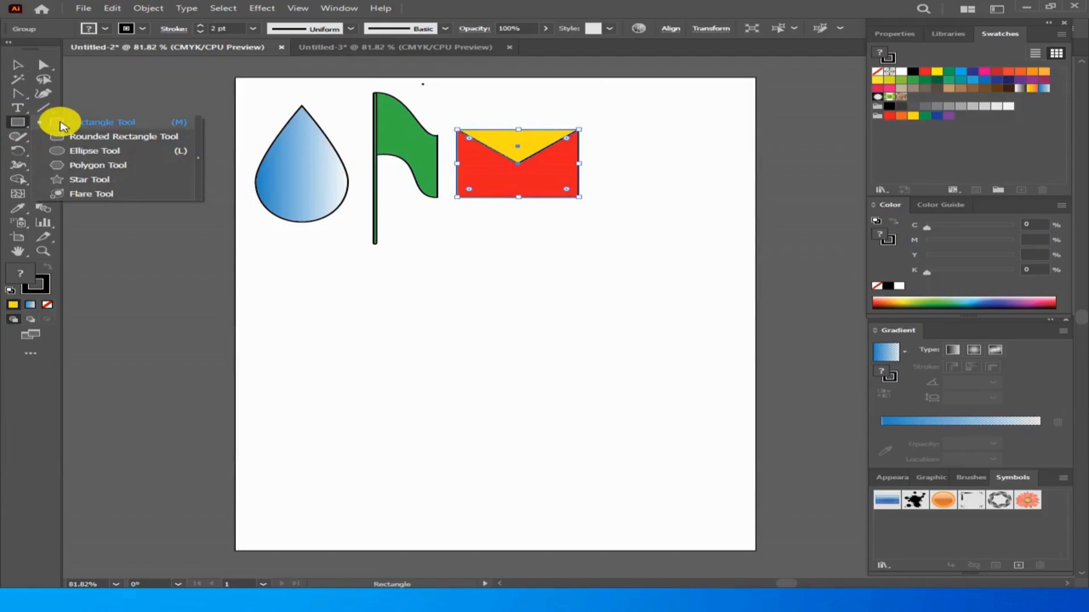
drag(62, 122, 61, 119)
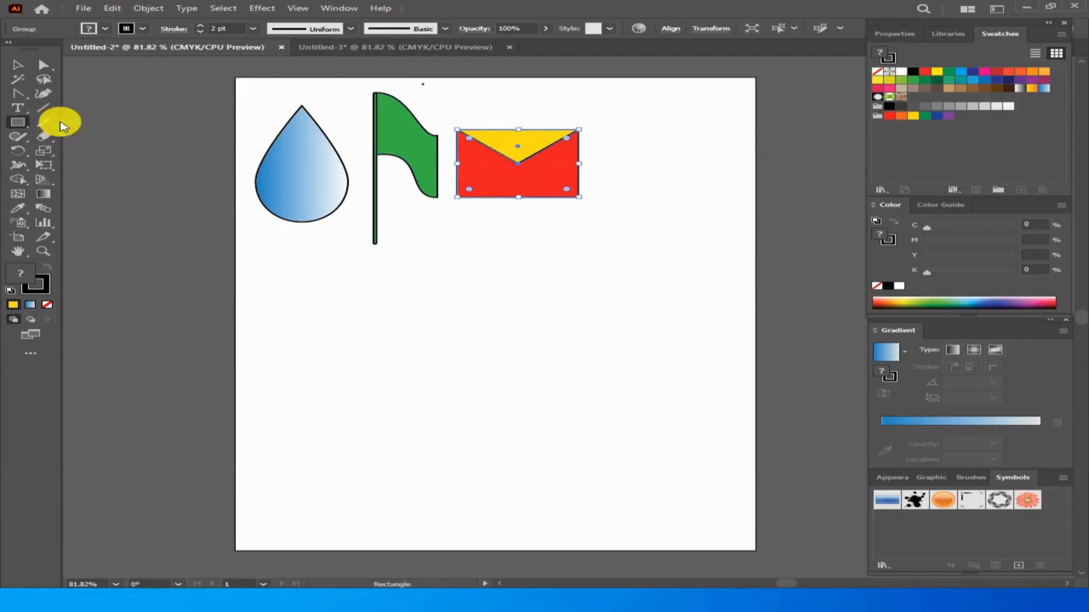
drag(478, 302, 588, 450)
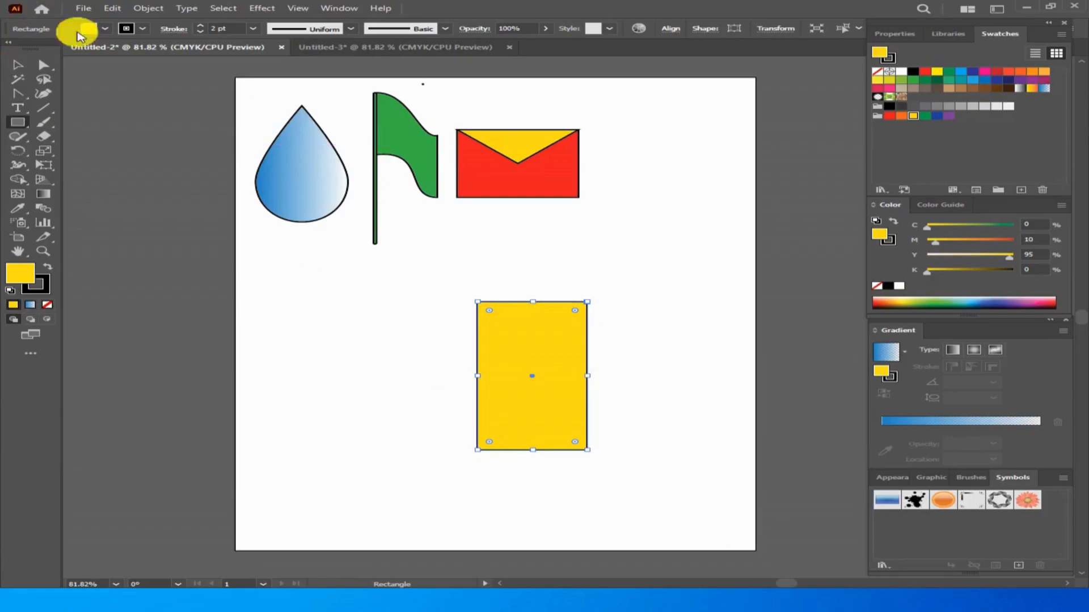
- Round the tall rectangle's two top corners to about 64.5 pt as a full arch, and its two bottom corners to about 27.5 pt
click(44, 65)
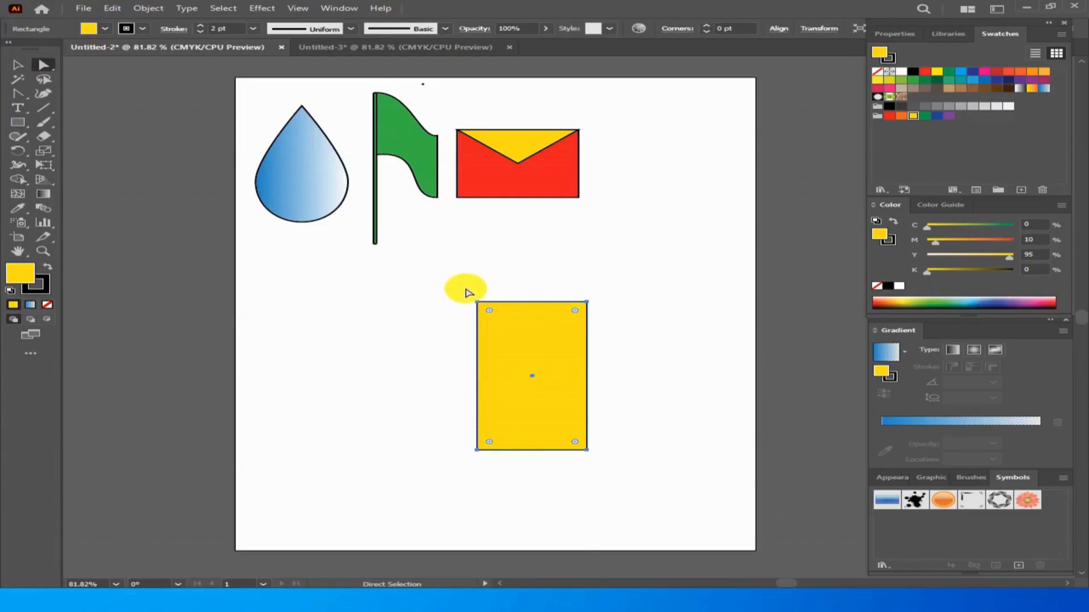
drag(465, 303, 557, 378)
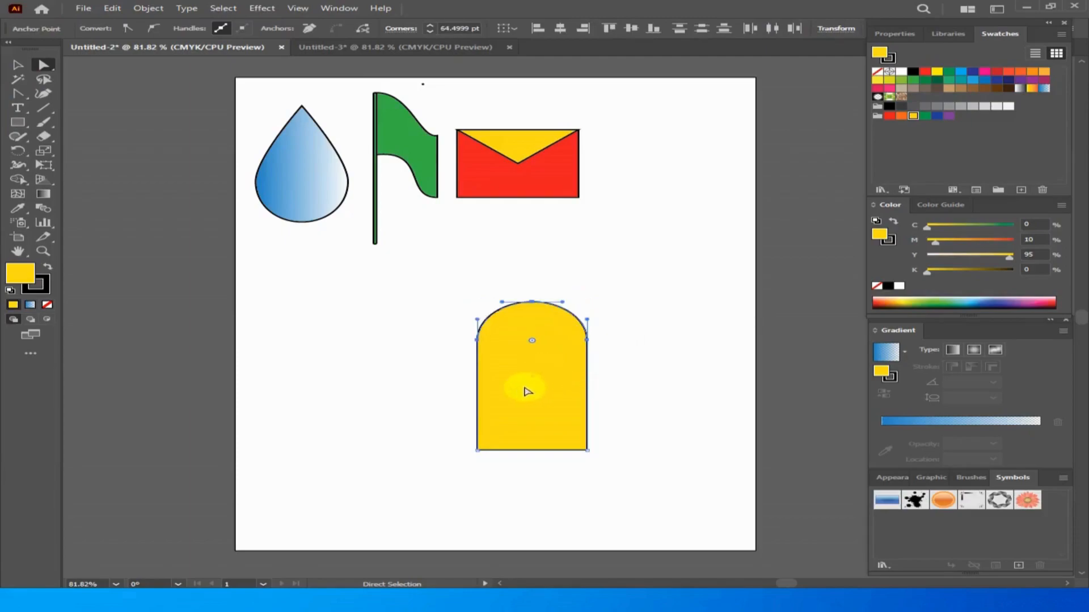
drag(468, 443, 578, 424)
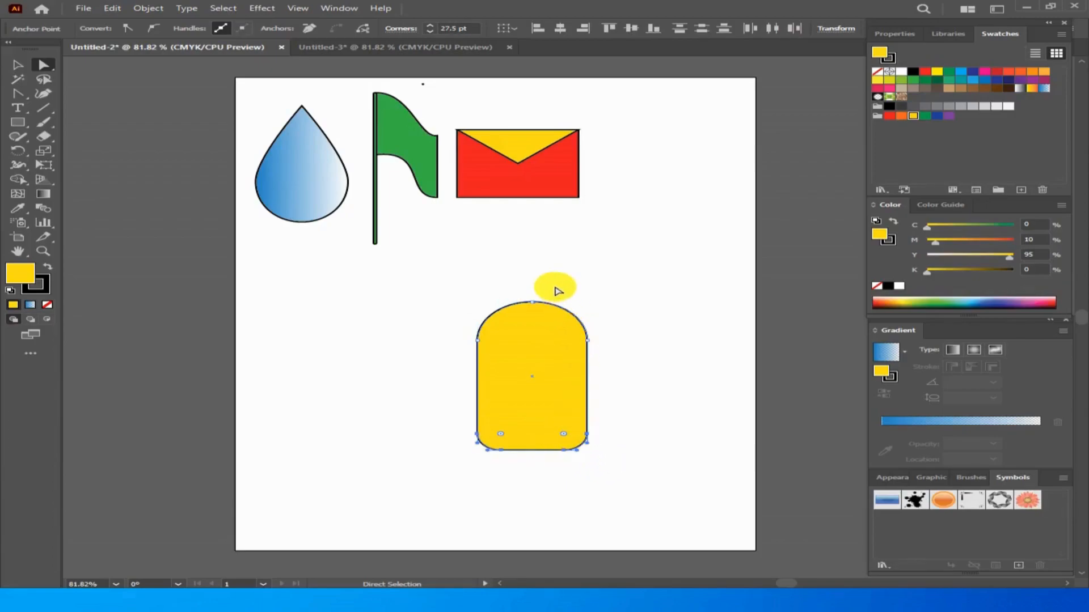
- Shorten the arched yellow shape slightly, place it just right of the envelope, and deselect it
drag(428, 284, 683, 533)
drag(560, 376, 440, 360)
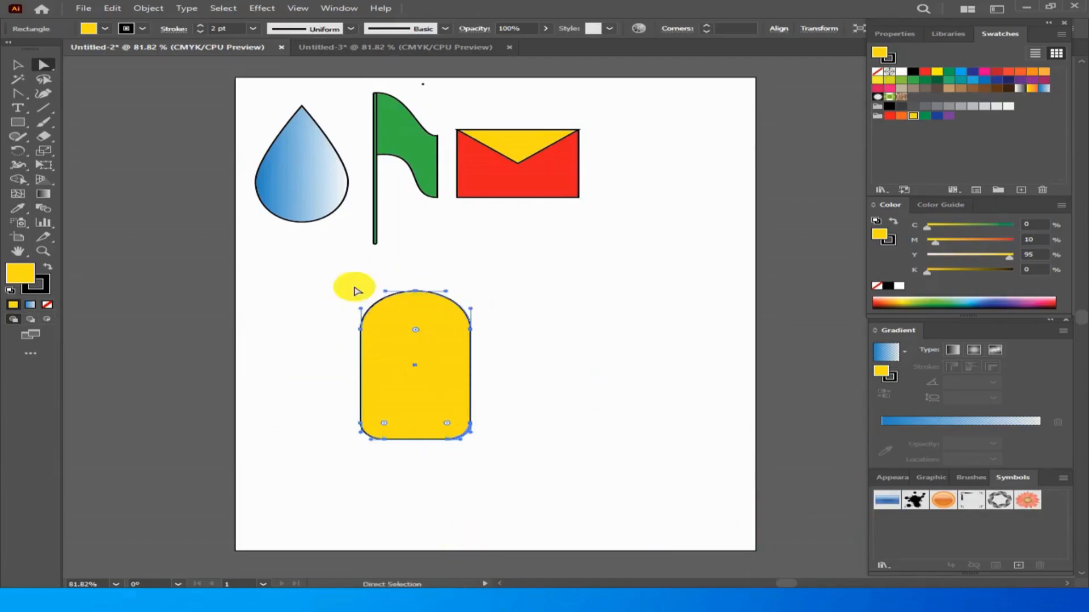
drag(318, 266, 488, 449)
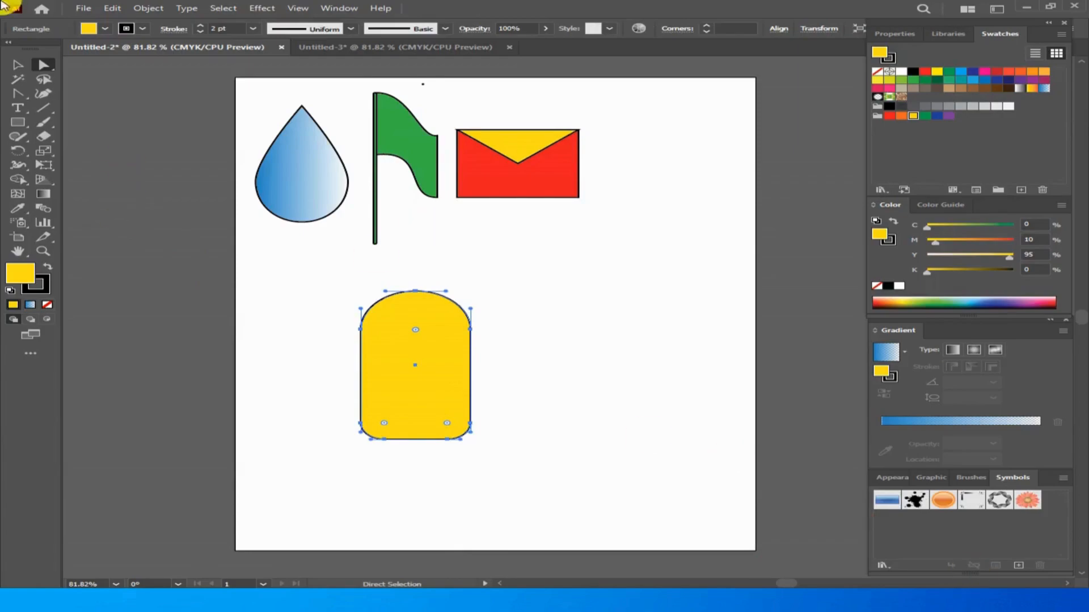
click(16, 66)
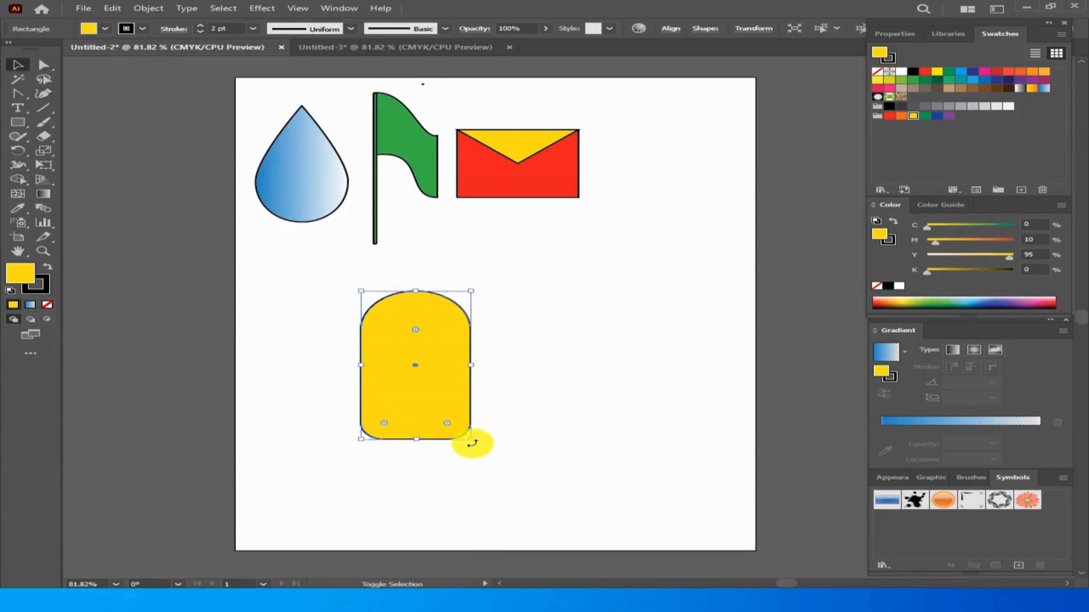
drag(470, 439, 454, 503)
drag(436, 350, 671, 152)
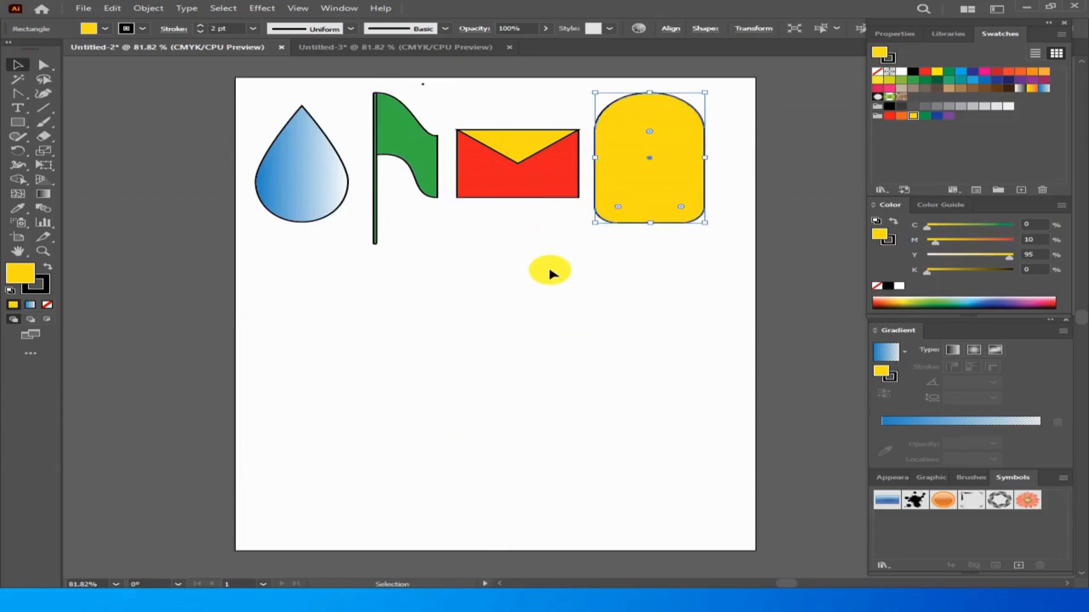
click(520, 254)
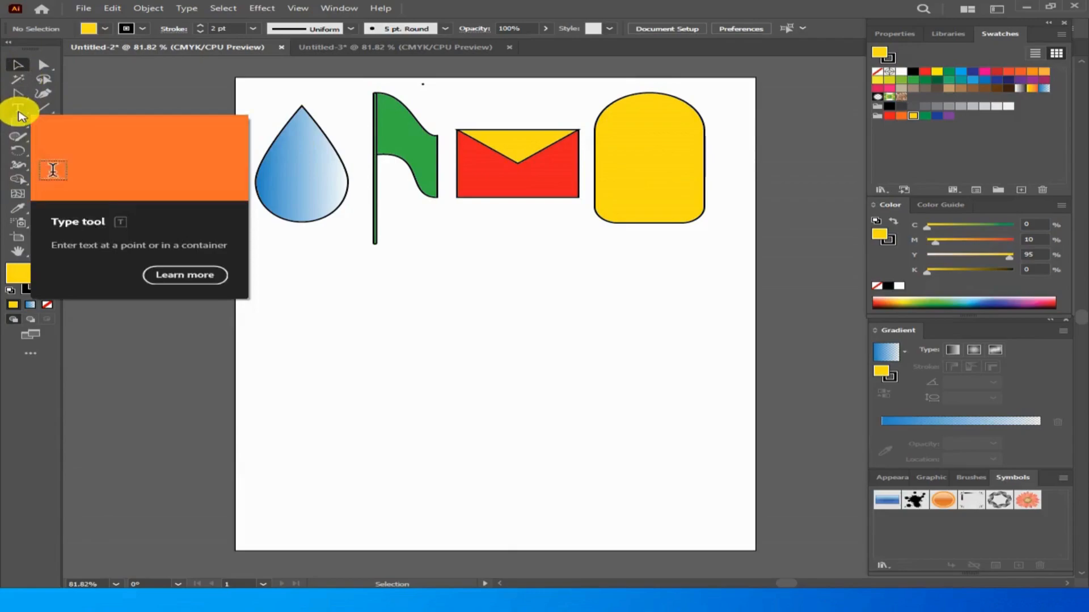
- Draw a tall, narrow yellow ellipse below the envelope and convert its top and bottom anchor points to sharp corners, making a leaf shape
click(746, 572)
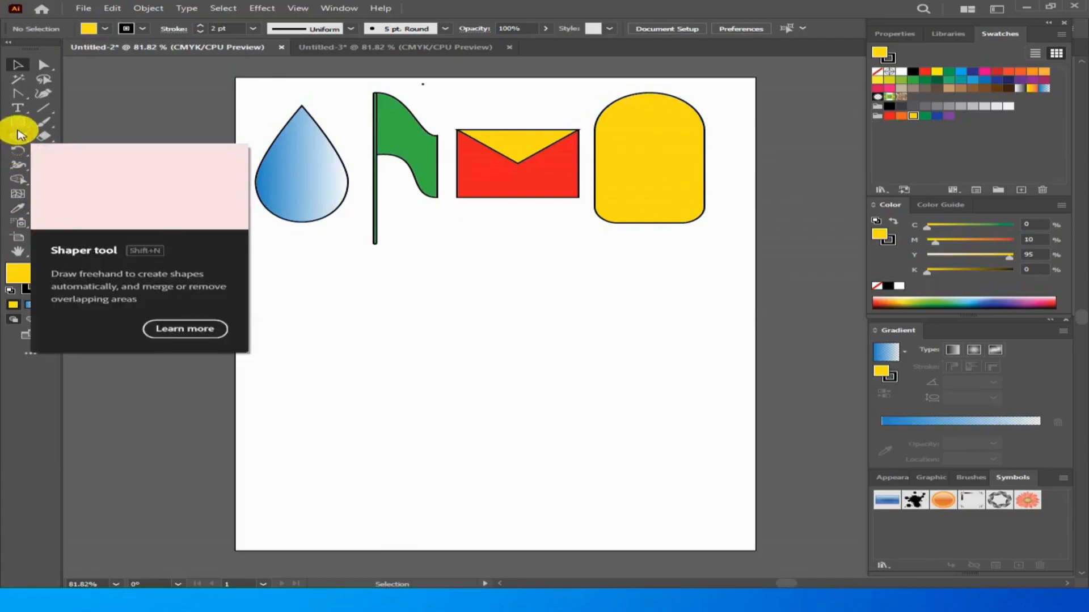
drag(17, 122, 66, 153)
drag(493, 293, 547, 472)
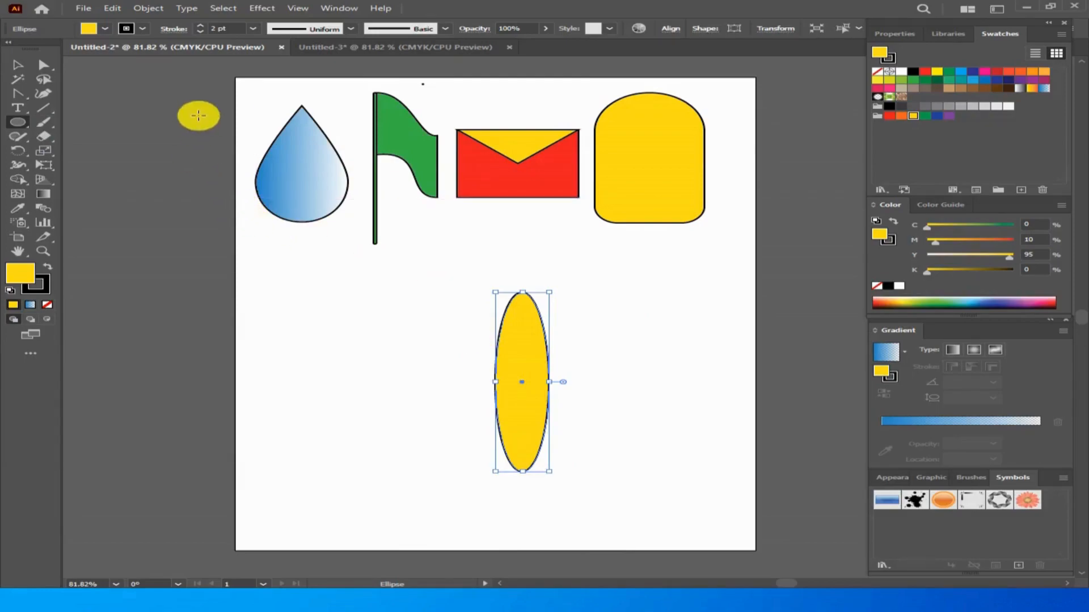
click(17, 95)
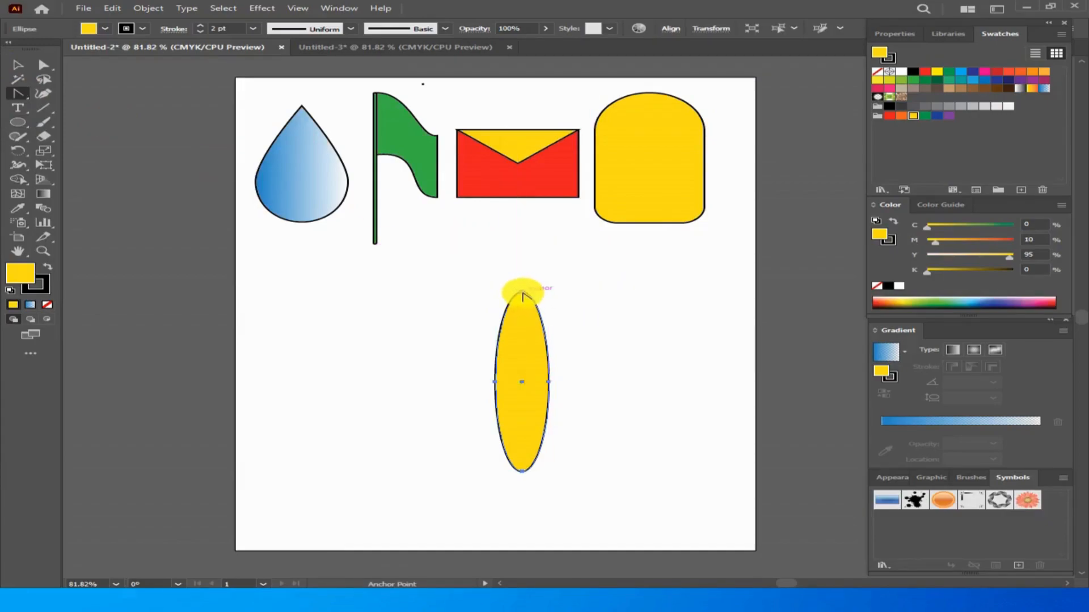
click(522, 293)
click(523, 474)
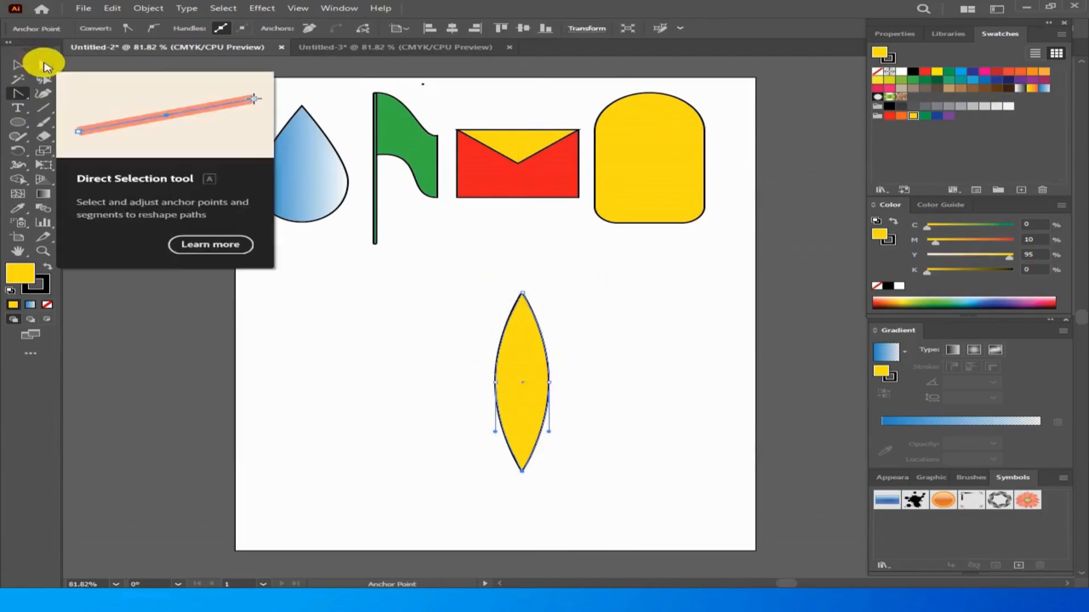
click(256, 11)
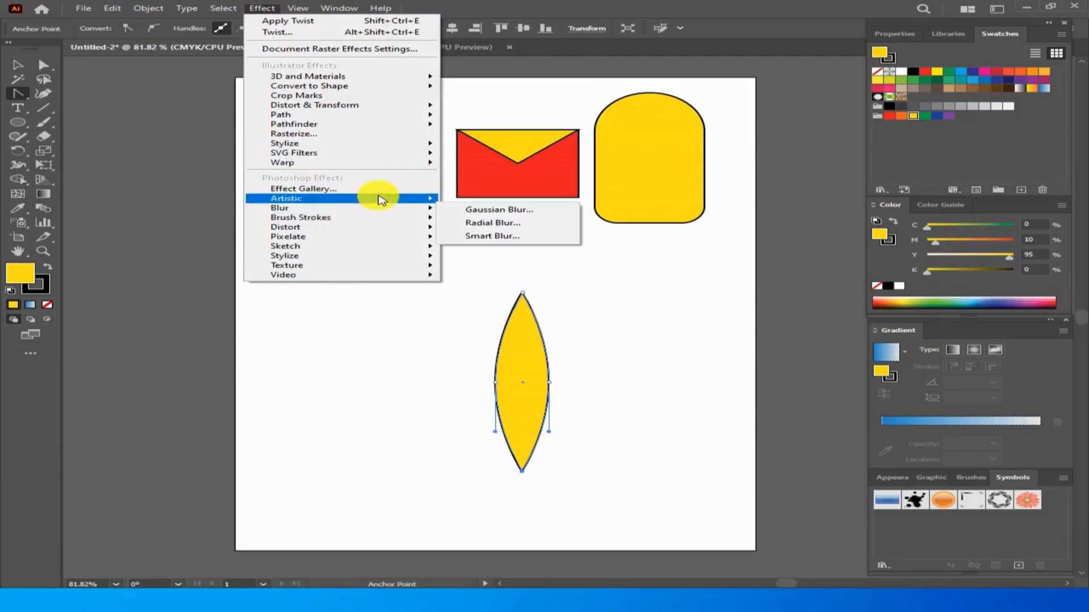
mouse_move(349, 78)
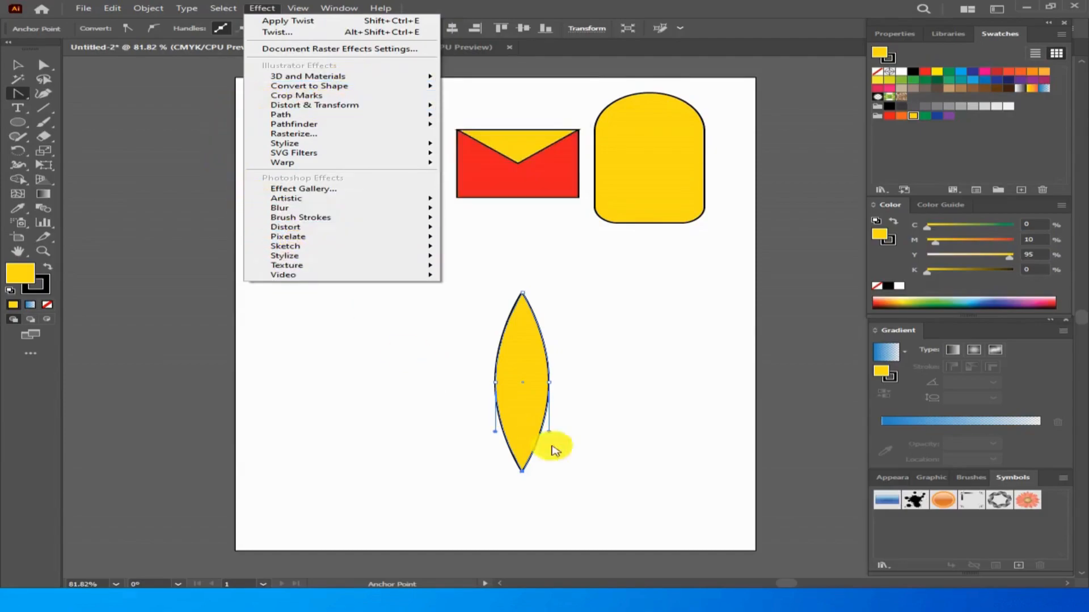
click(748, 579)
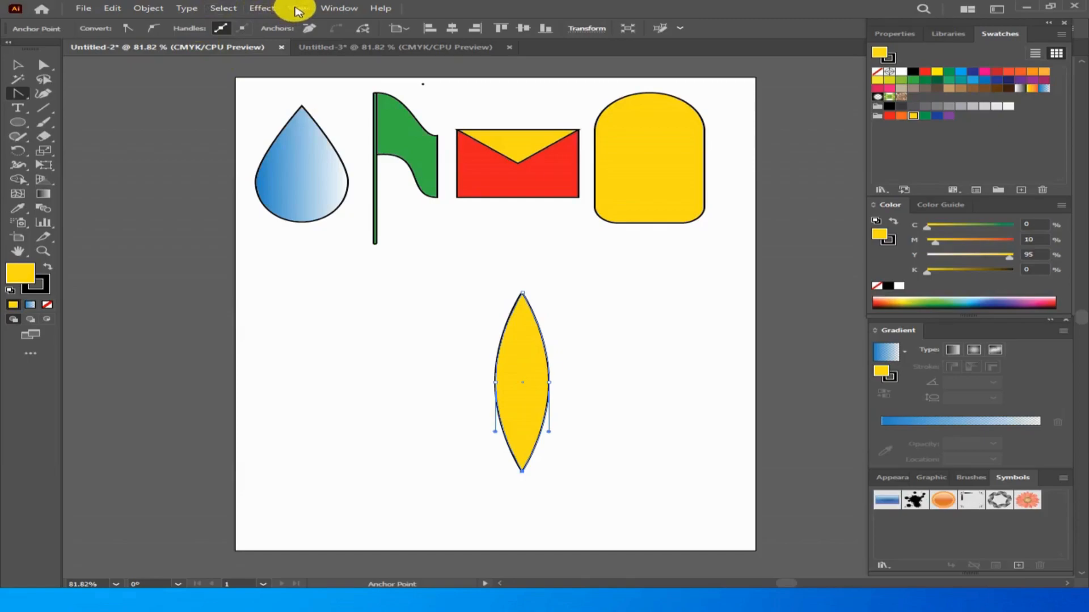
- Apply a Twist effect to the yellow leaf shape and expand its appearance into an S-shaped curve
click(261, 9)
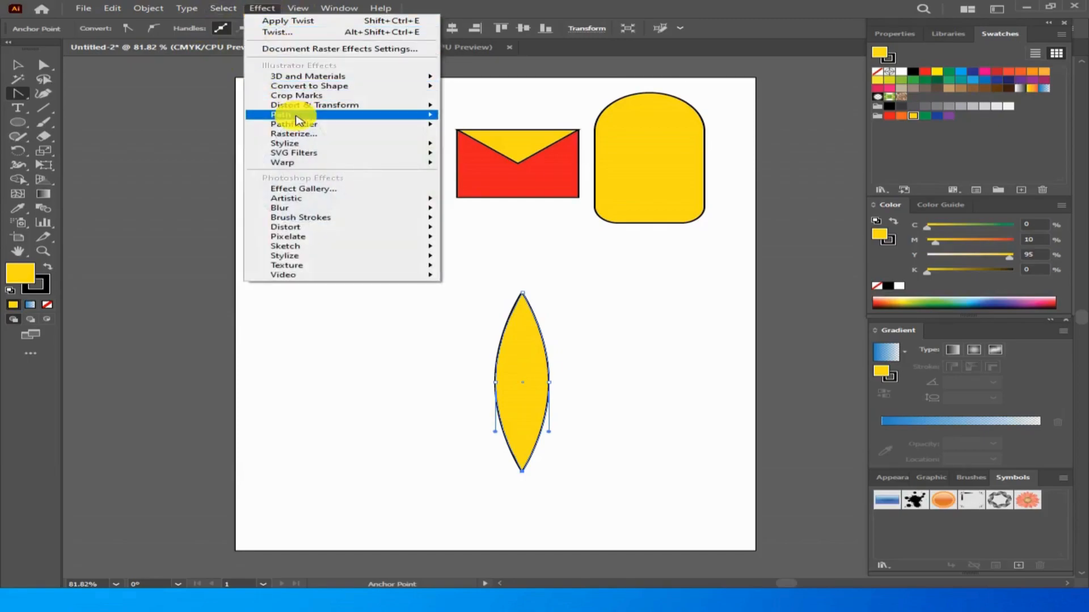
mouse_move(324, 108)
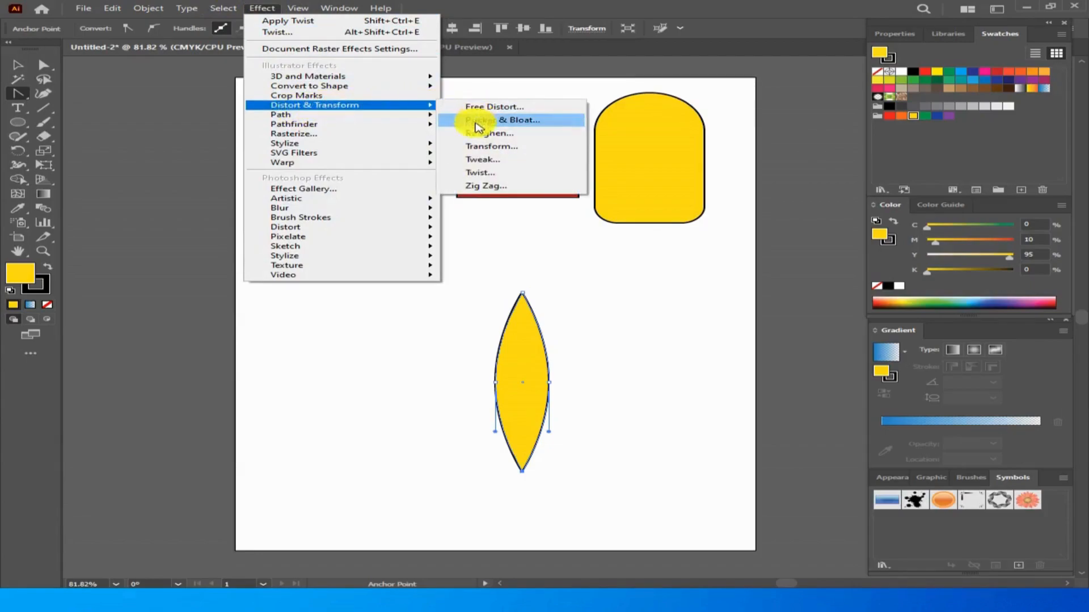
click(478, 173)
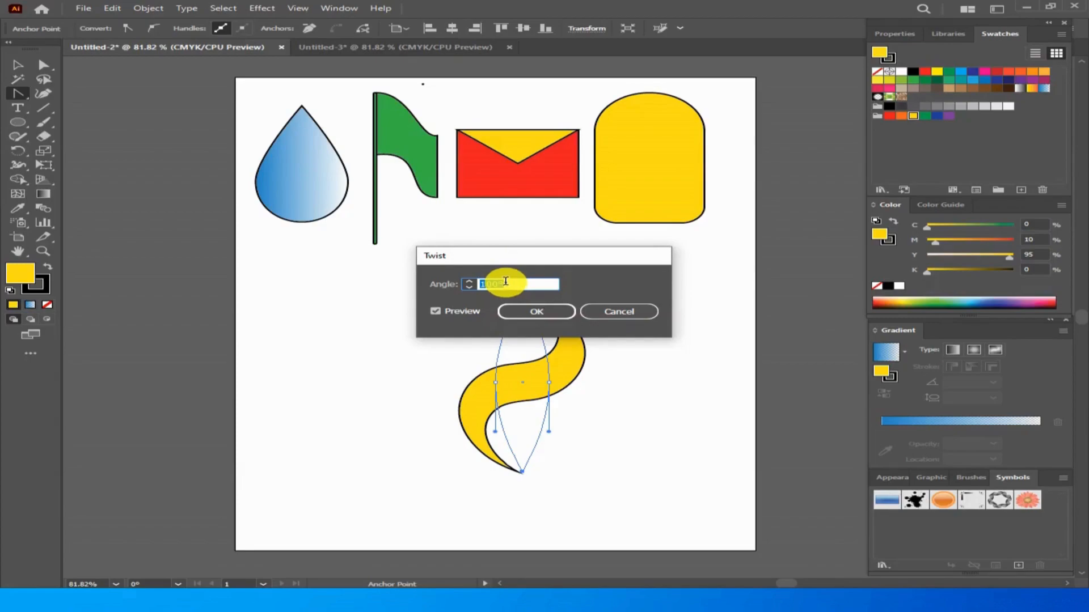
click(548, 317)
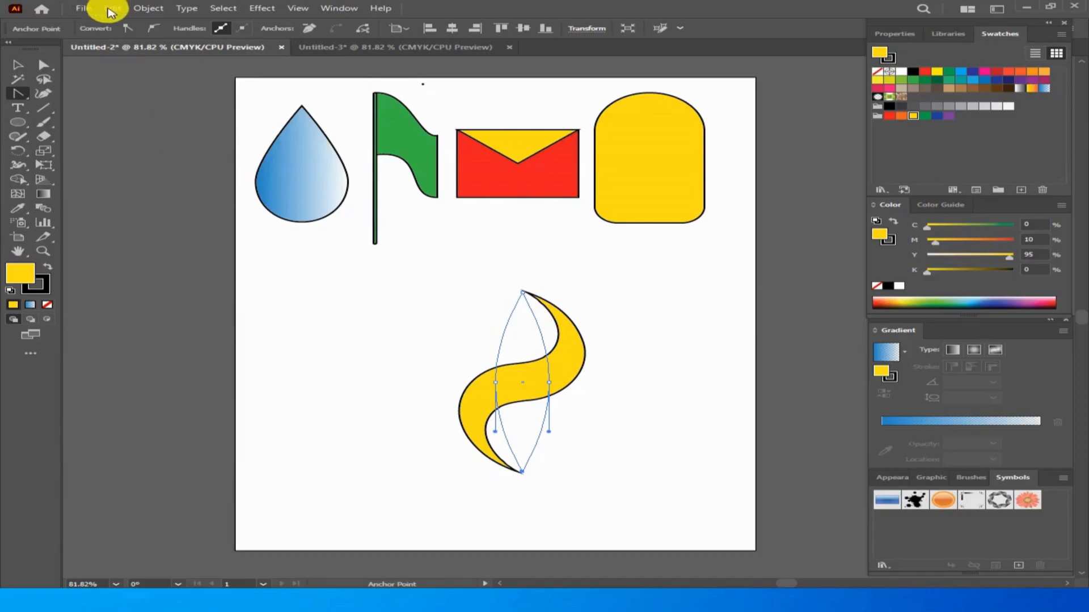
click(141, 9)
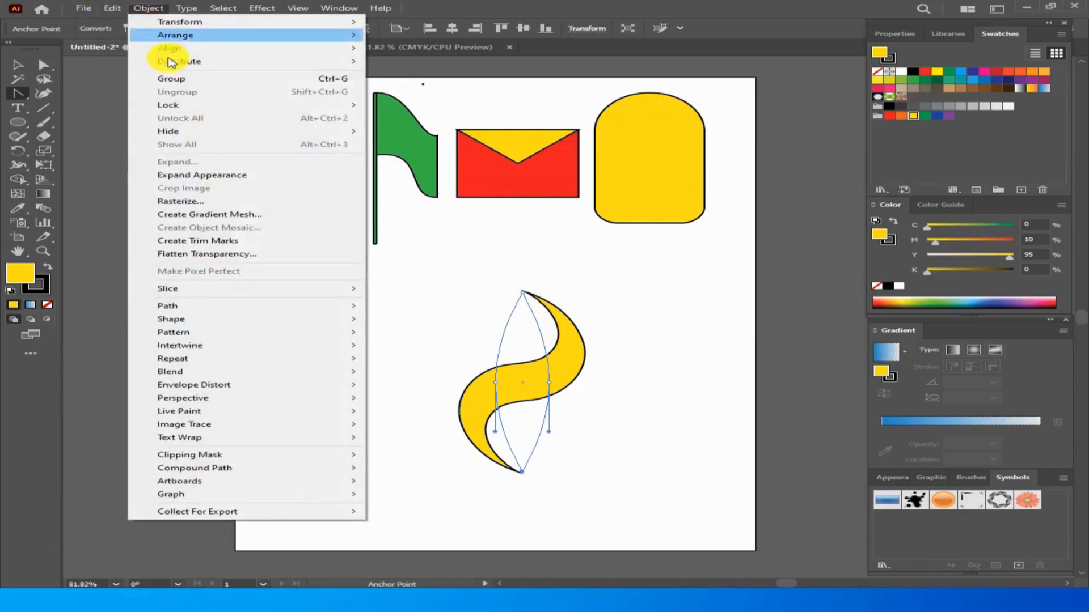
click(191, 180)
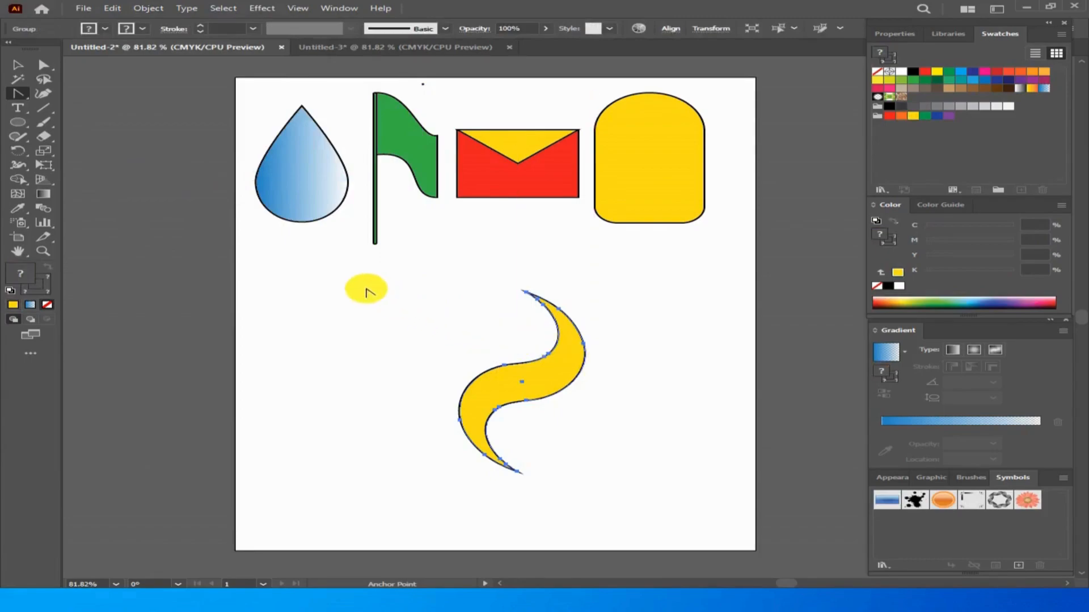
- Duplicate the twisted yellow shape and move the copy clear of the original, to below the teardrop and flag
click(17, 64)
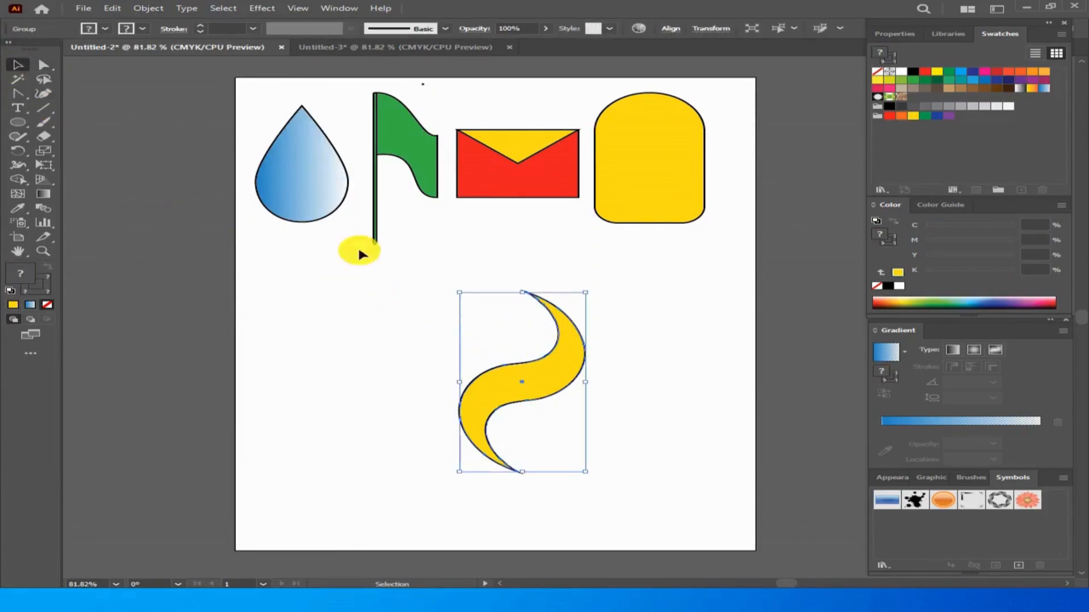
drag(549, 377, 482, 342)
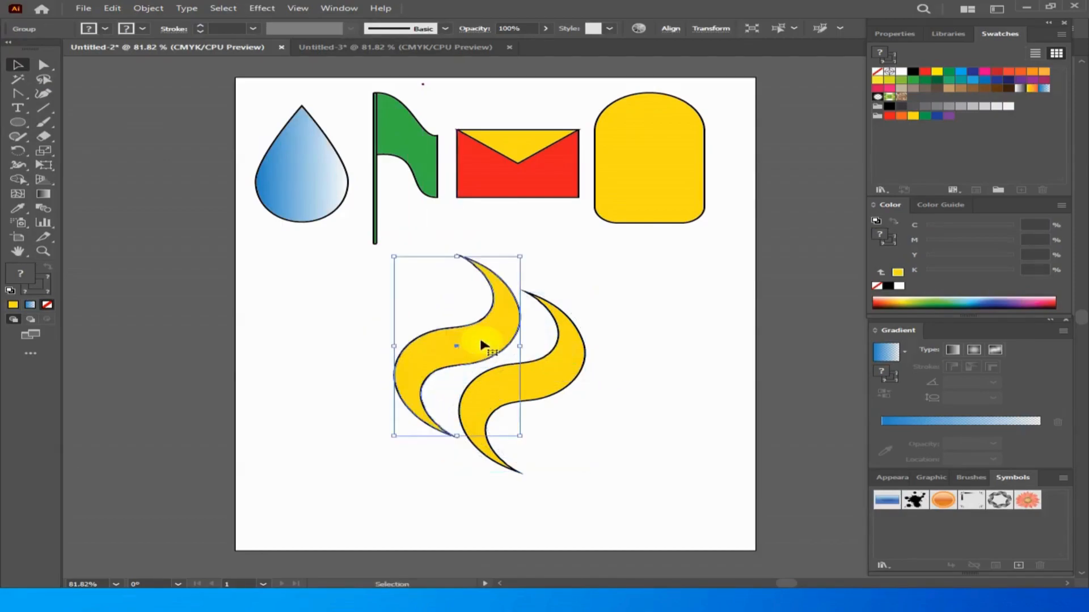
click(406, 275)
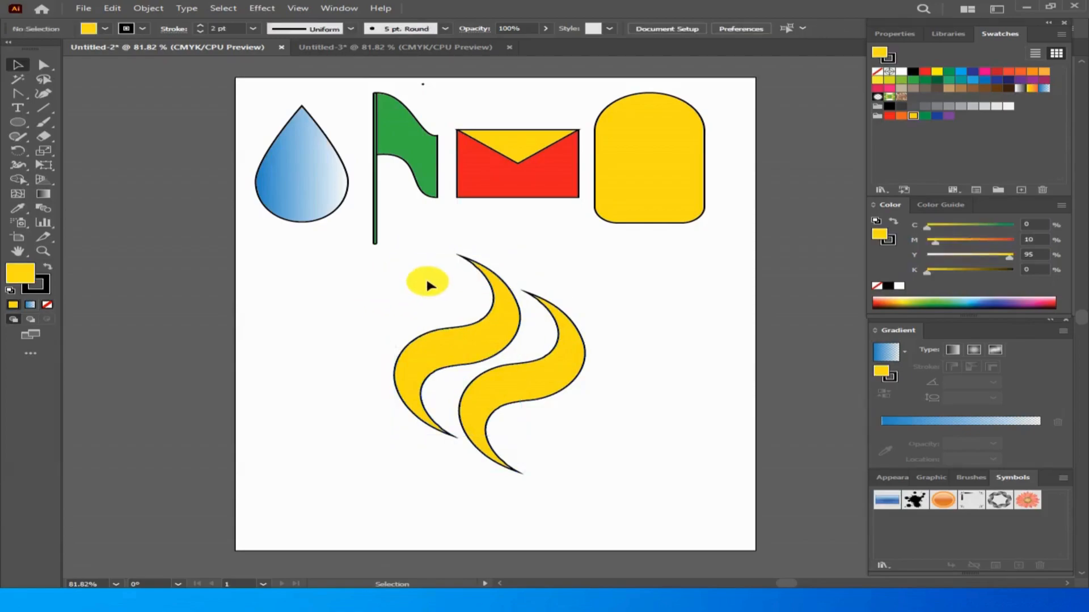
drag(437, 328, 352, 325)
- Scale down both twisted shapes, the copy much smaller, and join them end to end below the envelope as one wavy ribbon
drag(454, 261, 624, 495)
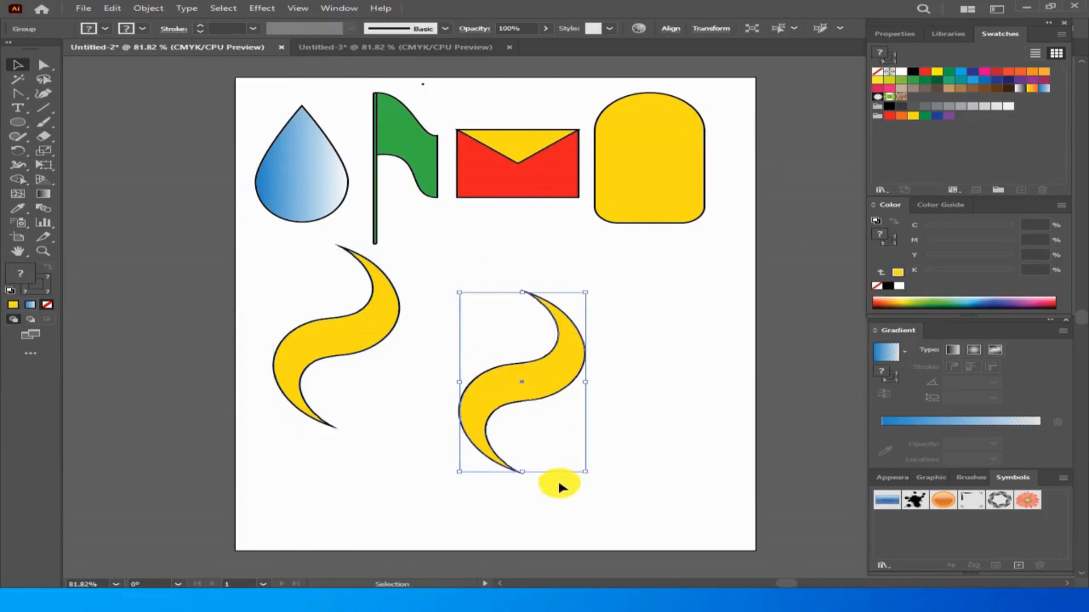
drag(584, 470, 573, 450)
drag(384, 315, 434, 404)
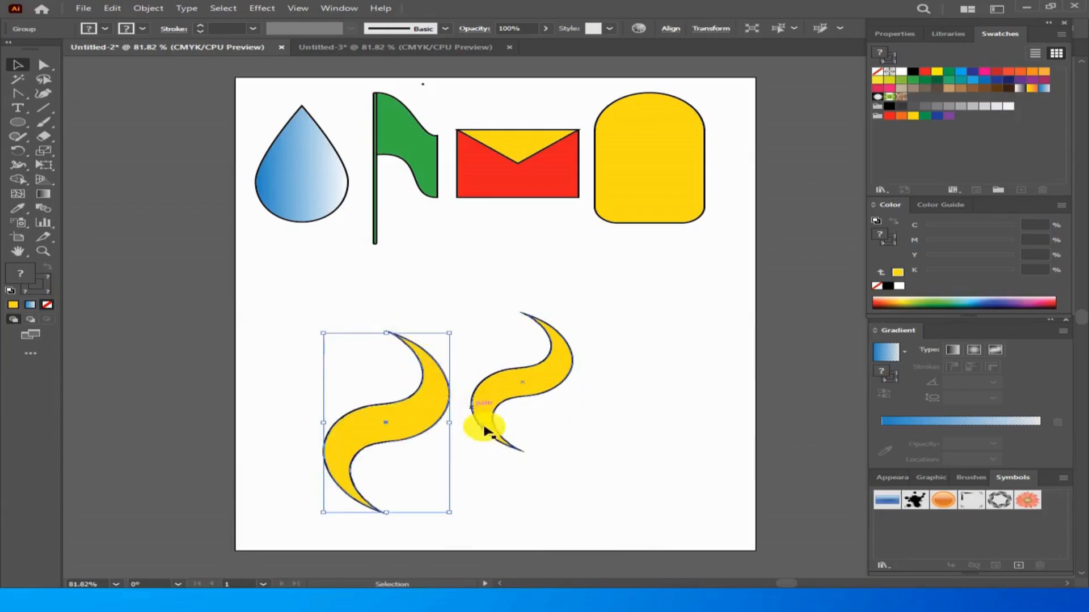
drag(451, 513, 391, 429)
drag(554, 377, 577, 295)
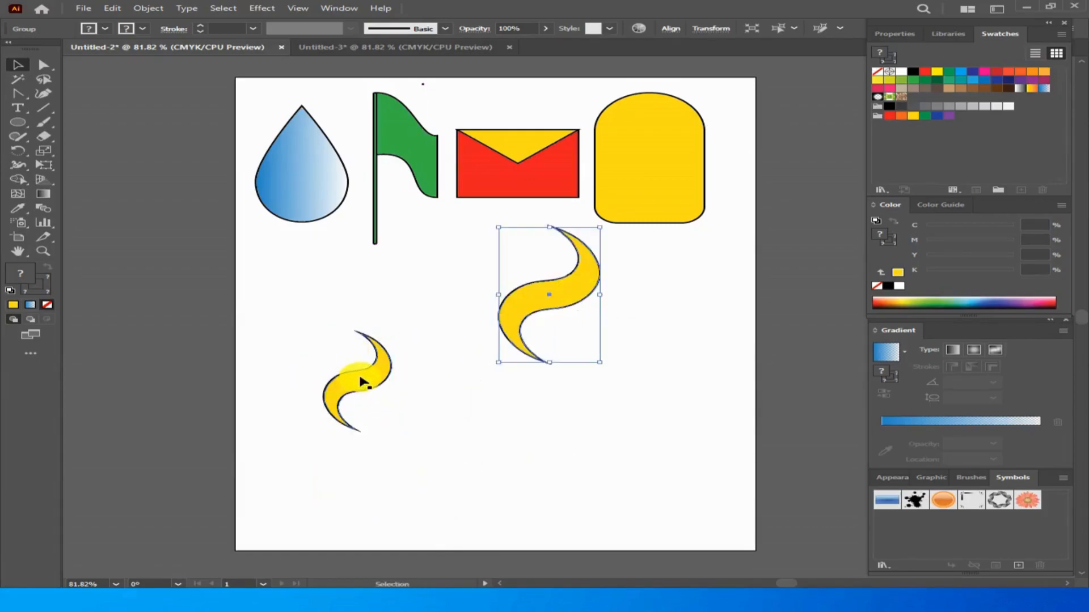
drag(363, 371, 537, 404)
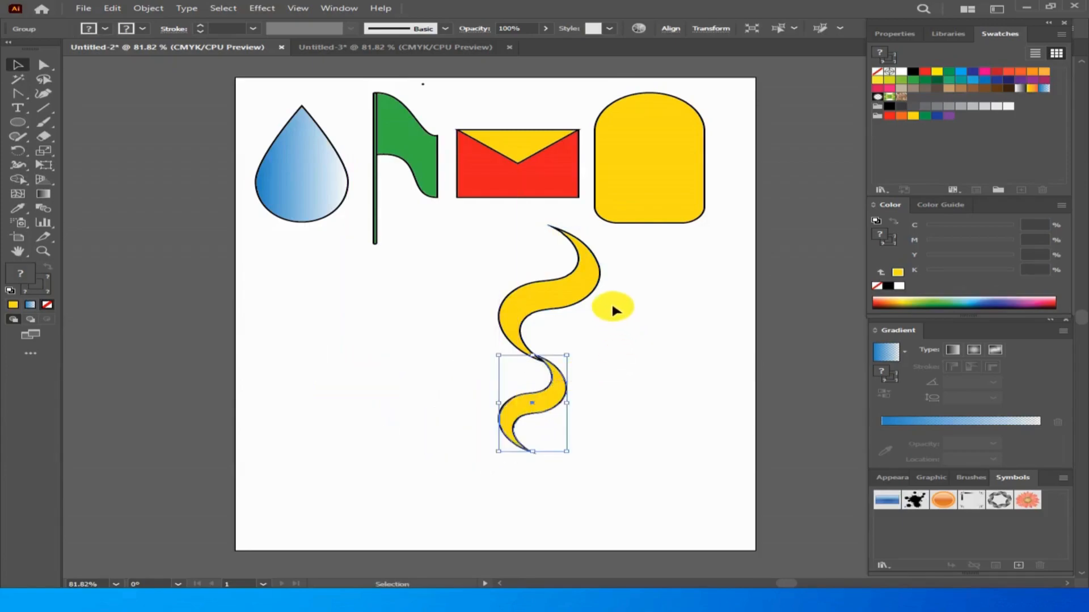
- Group the two twisted ribbon pieces together with the yellow arched shape, and deselect
click(495, 255)
drag(489, 214, 615, 482)
right_click(535, 290)
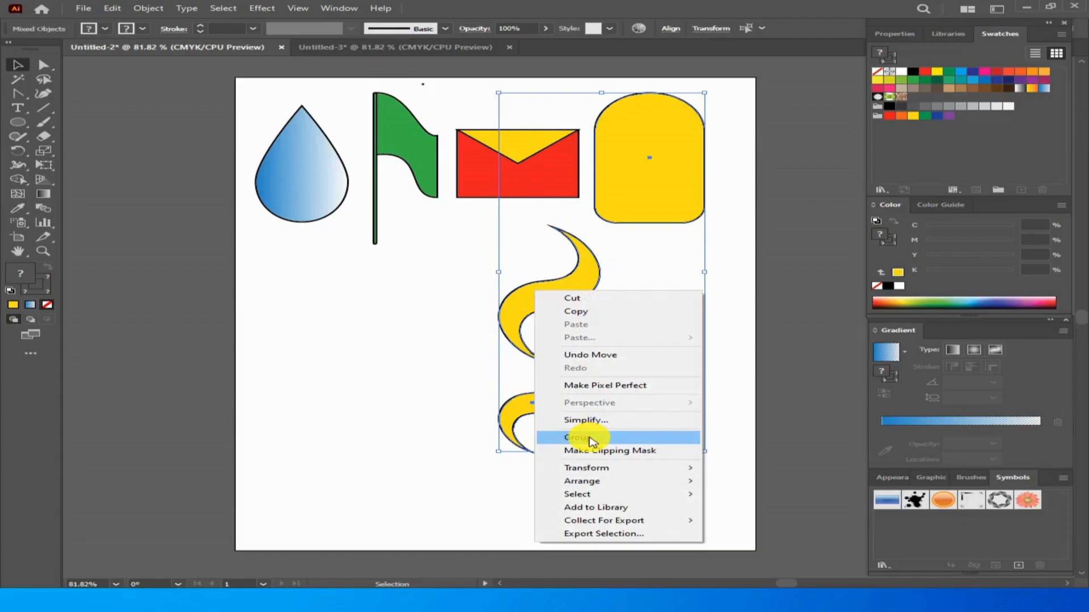
click(589, 440)
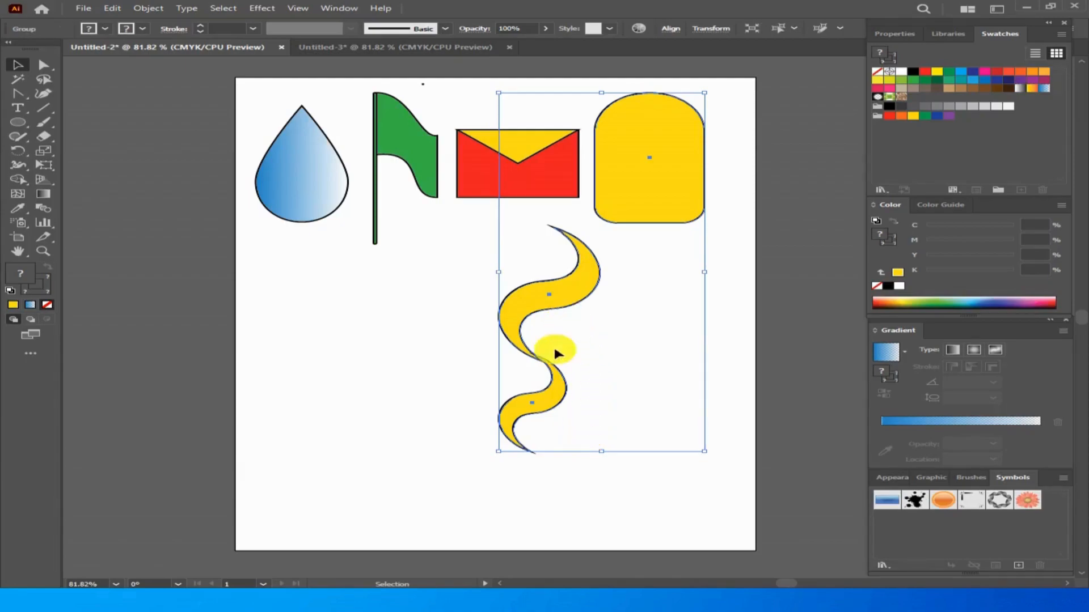
click(463, 381)
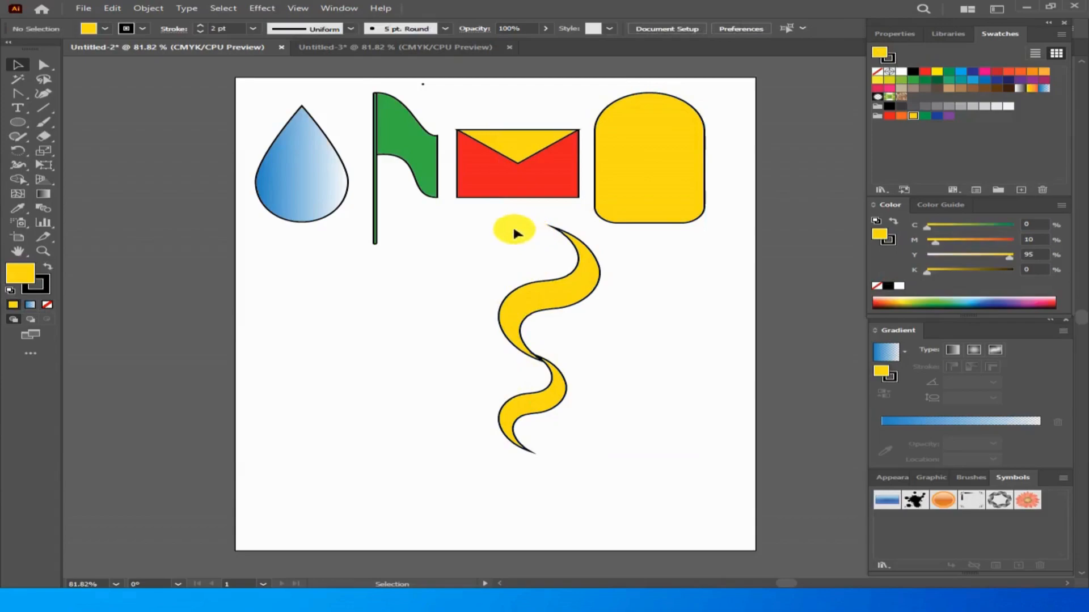
- Select the ribbon group with the arched shape, nudge it slightly up and to the left, and deselect
mouse_move(504, 219)
mouse_down()
mouse_move(597, 292)
mouse_move(606, 485)
mouse_up()
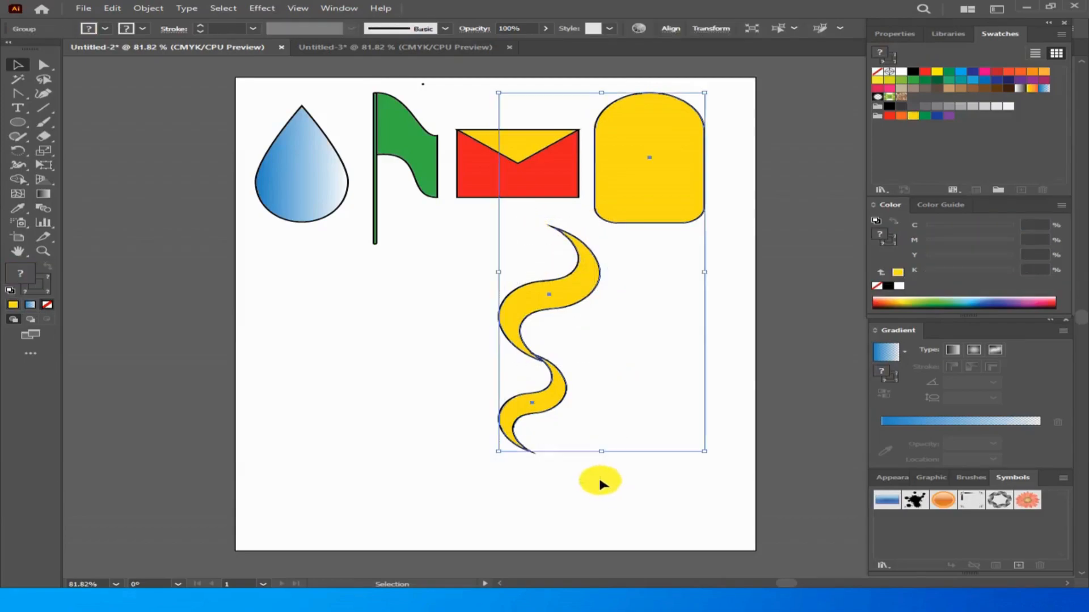
click(450, 362)
mouse_move(522, 301)
mouse_down()
mouse_move(457, 304)
mouse_move(539, 299)
mouse_up()
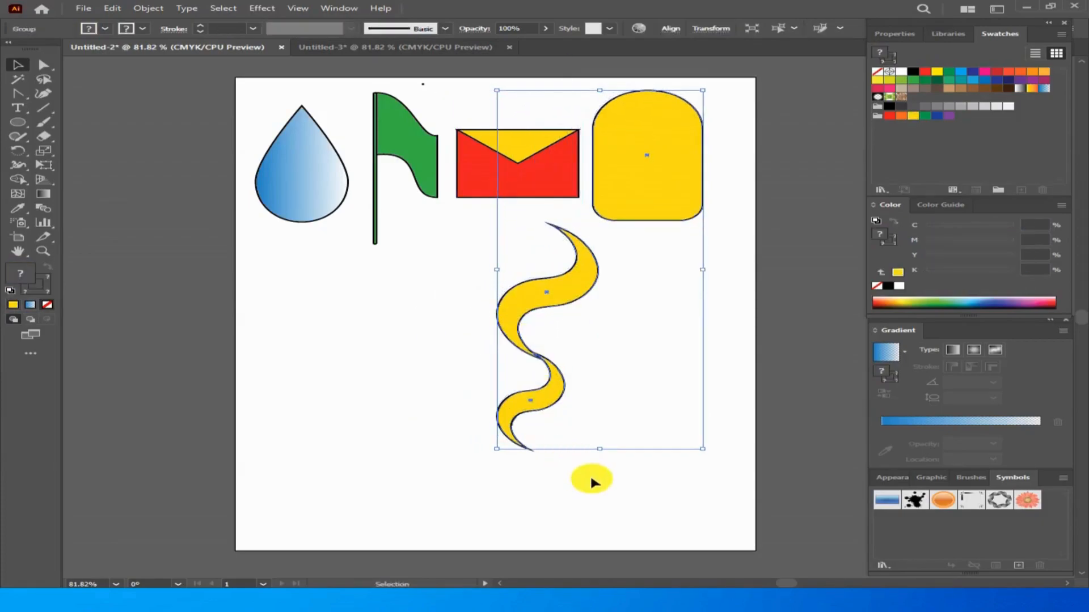
click(592, 483)
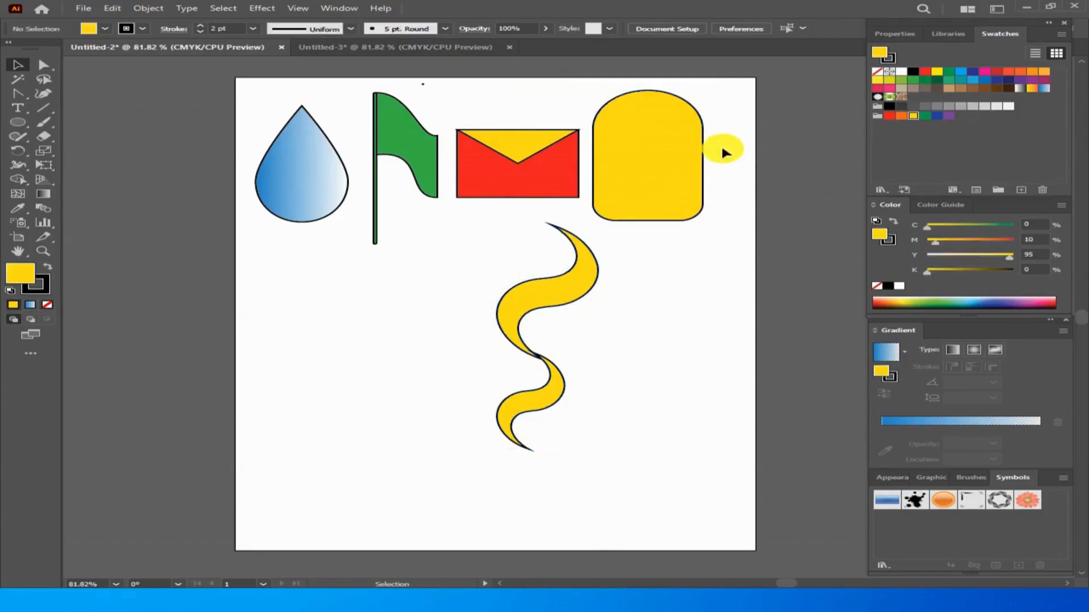
click(511, 306)
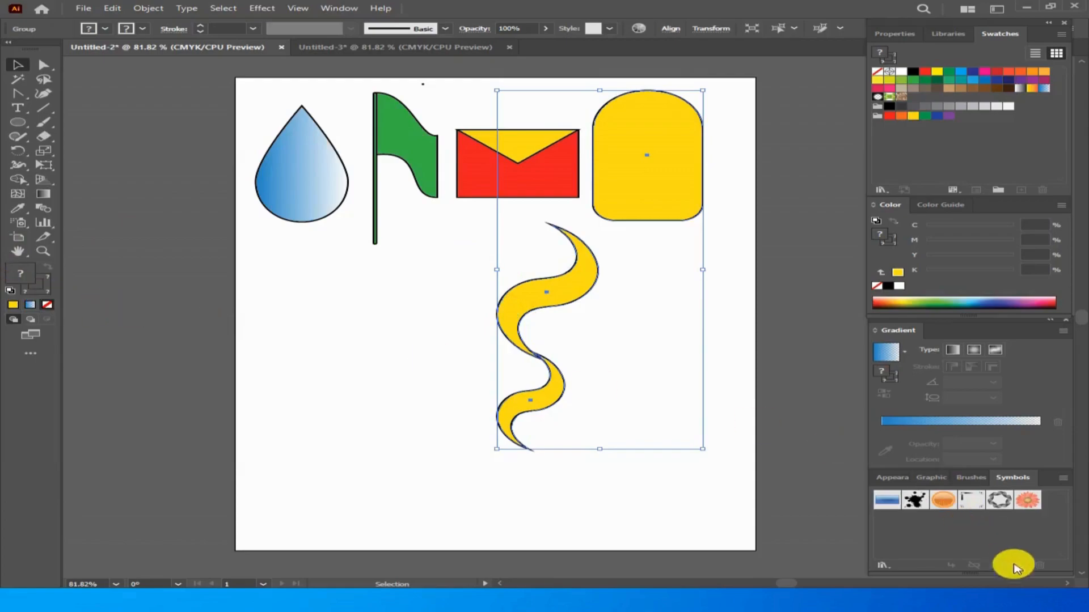
click(683, 501)
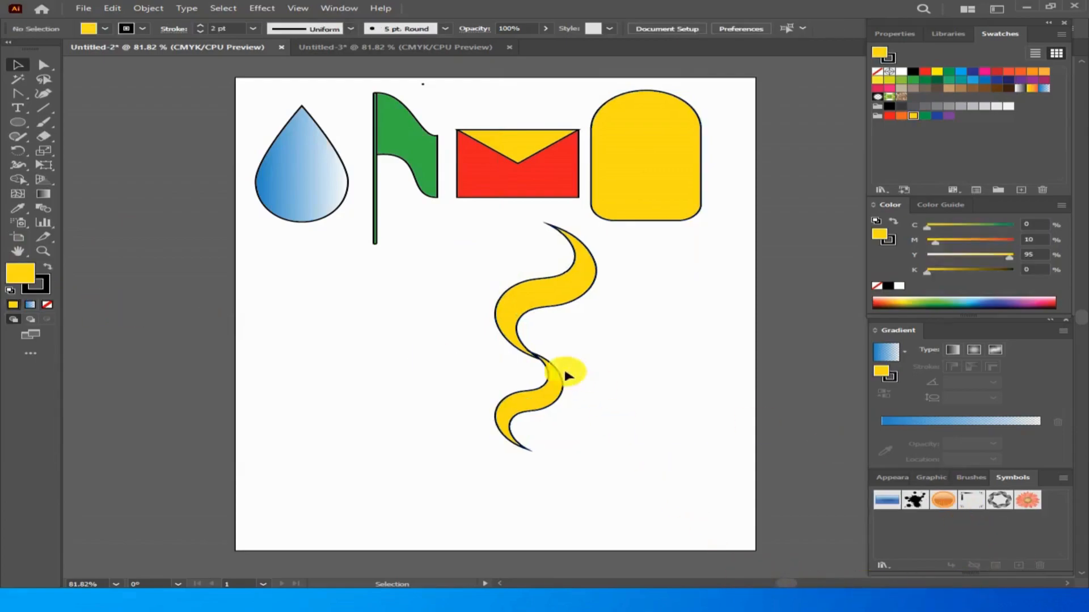
- Draw a yellow five-pointed star with the Star tool in the empty area below the teardrop
click(914, 116)
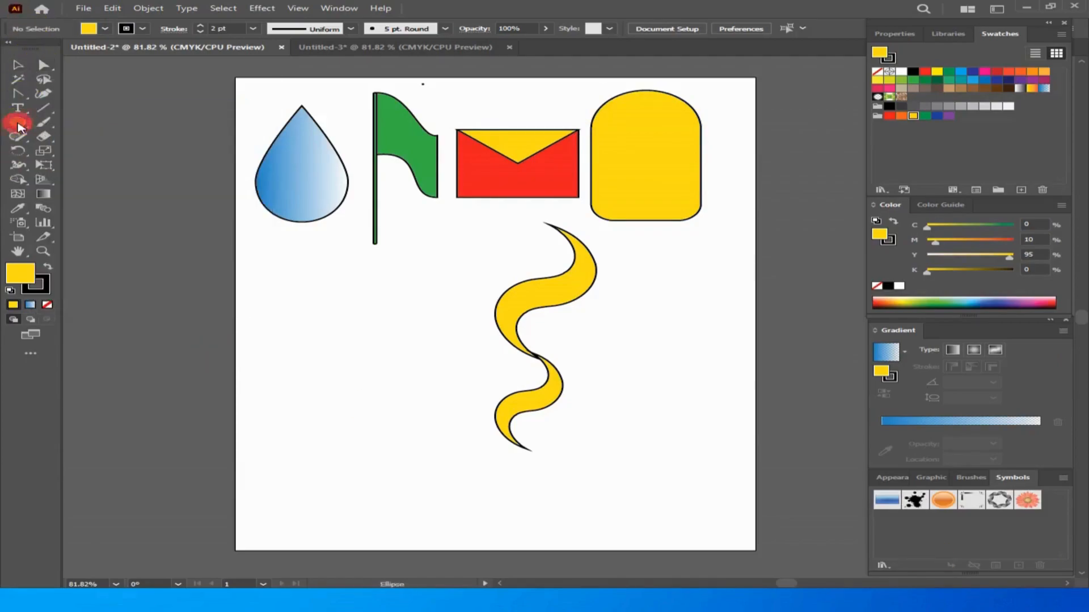
drag(17, 121, 88, 182)
drag(285, 299, 330, 347)
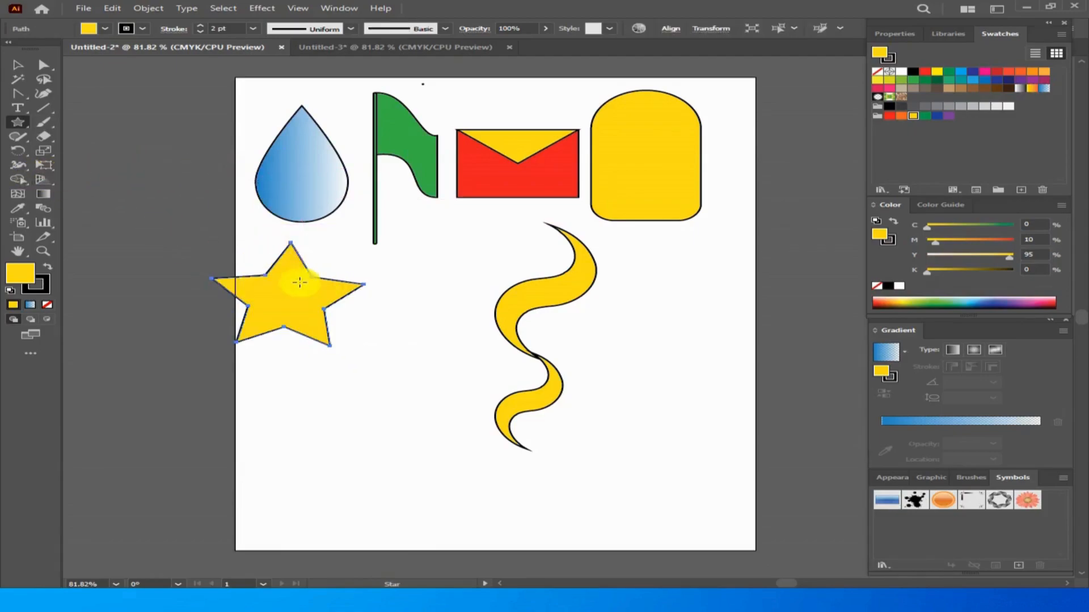
- Move the star fully onto the artboard and round all its corners to about 24.5 pt
click(22, 61)
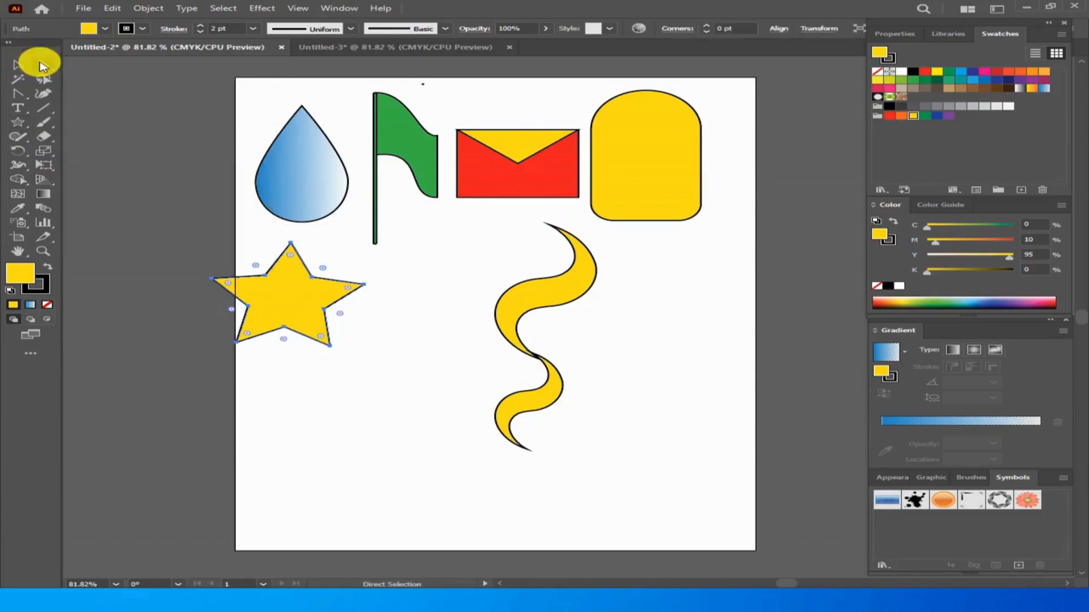
drag(289, 296, 339, 315)
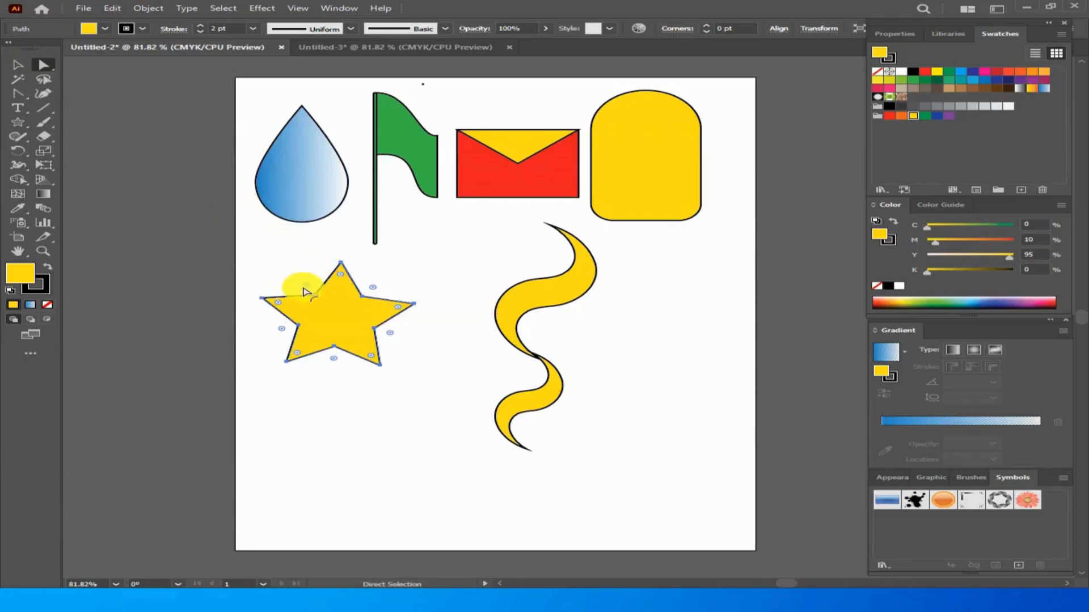
drag(305, 288, 334, 302)
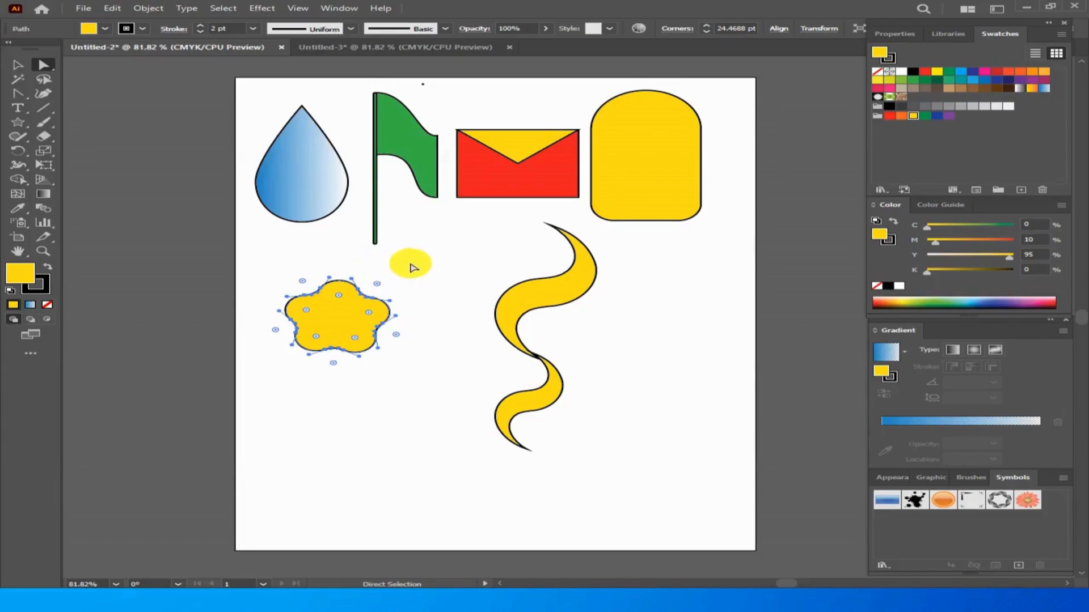
click(411, 266)
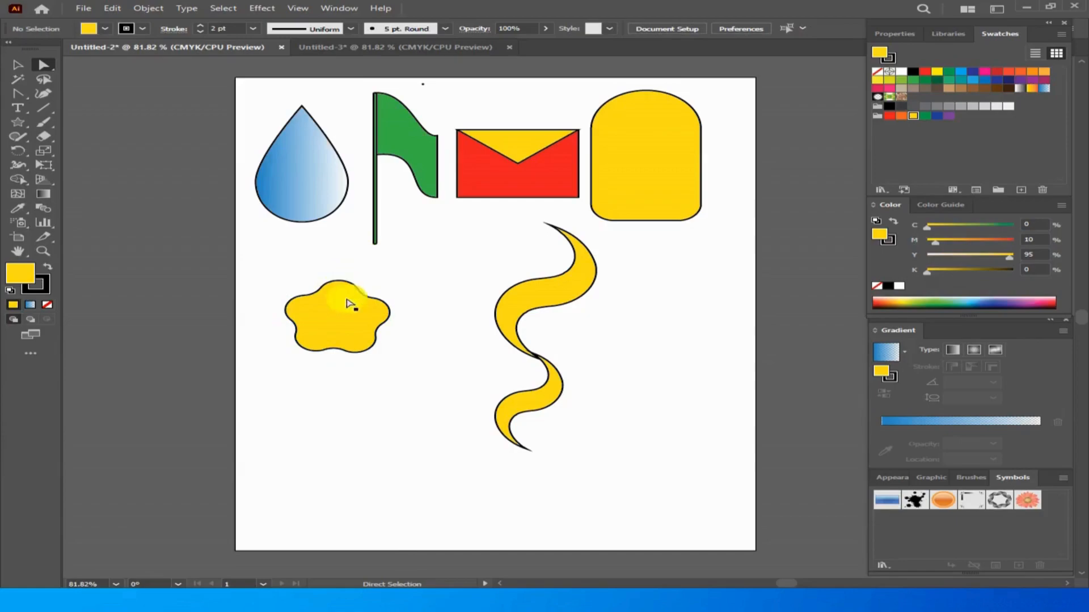
- Fill the rounded star with dark green (C 85, M 10, Y 100, K 10), place it just below the teardrop, and deselect
drag(339, 316, 430, 264)
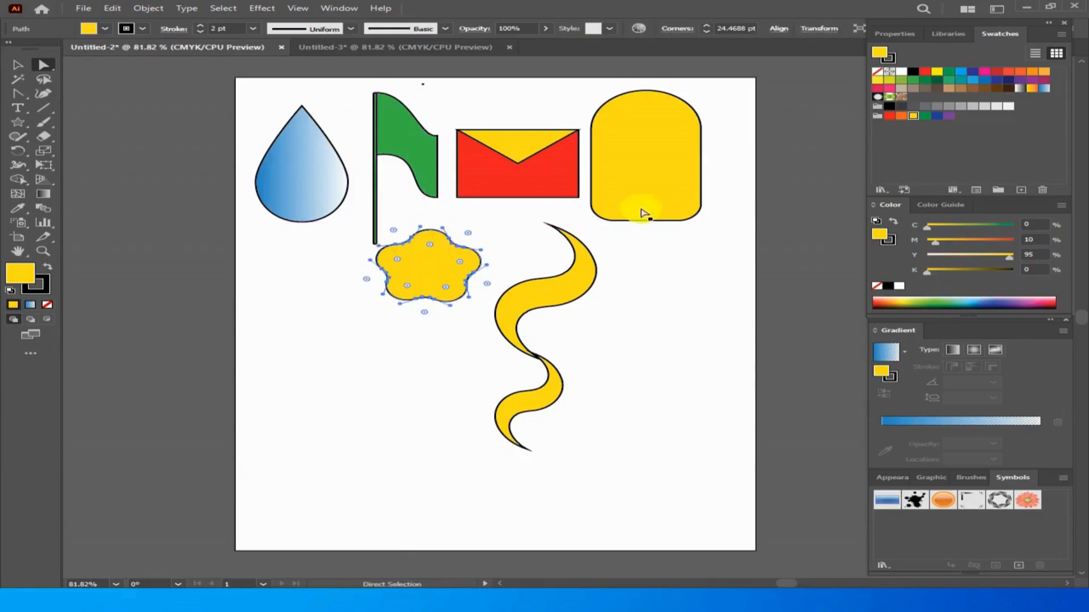
click(926, 72)
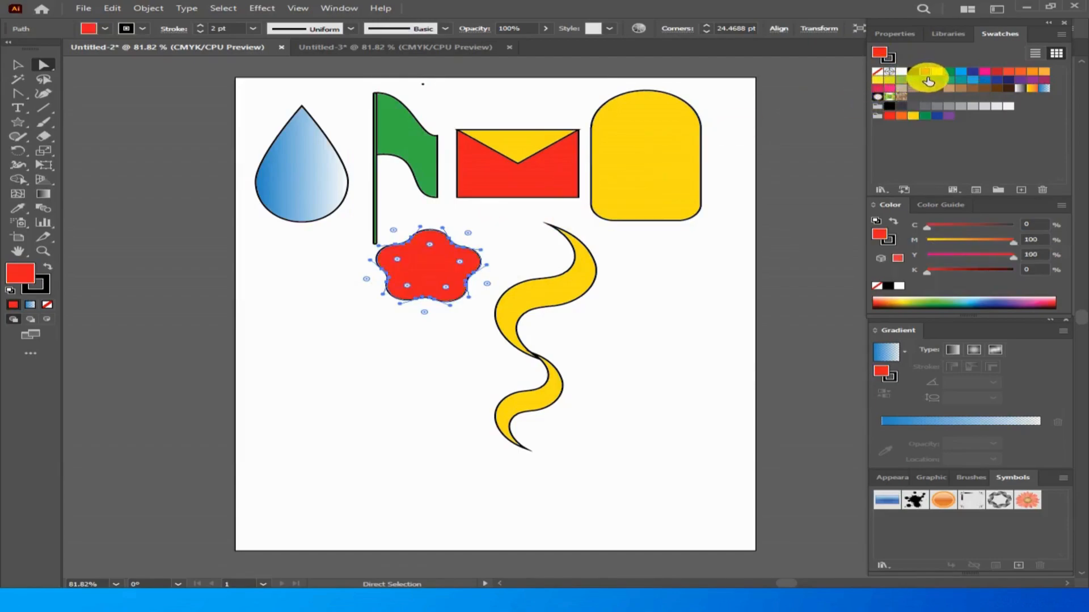
click(924, 79)
drag(453, 250, 320, 274)
click(335, 372)
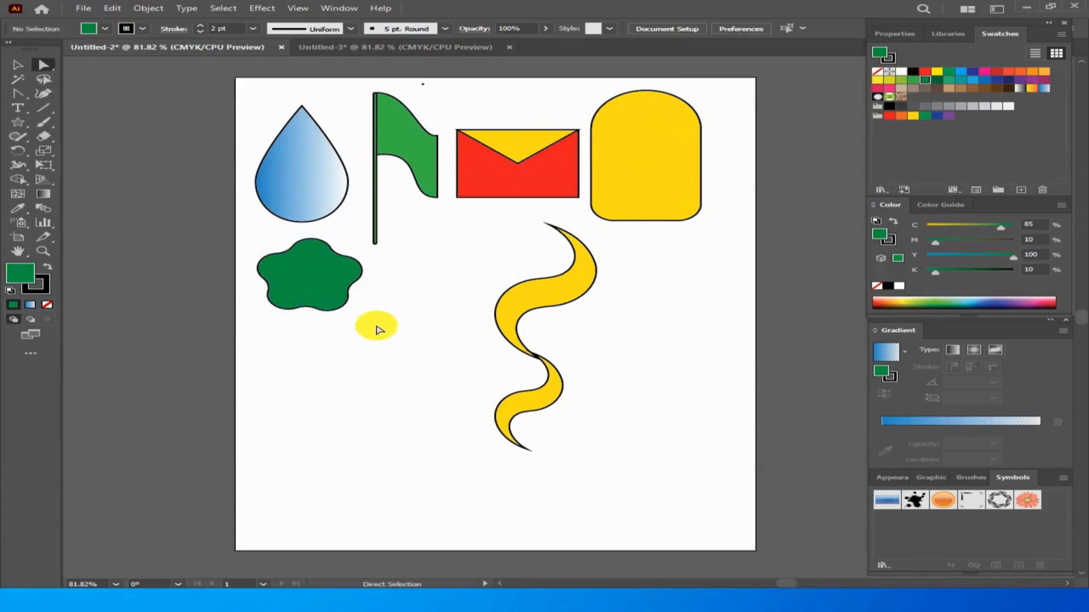